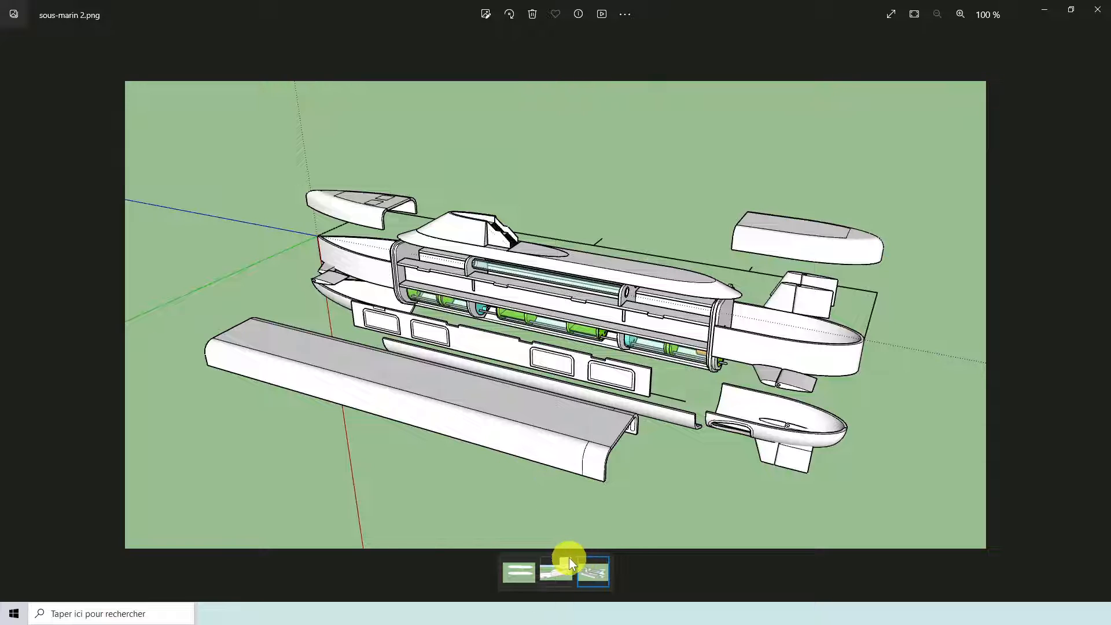
Display the first reference picture of the submarine set in the image viewer.
click(523, 573)
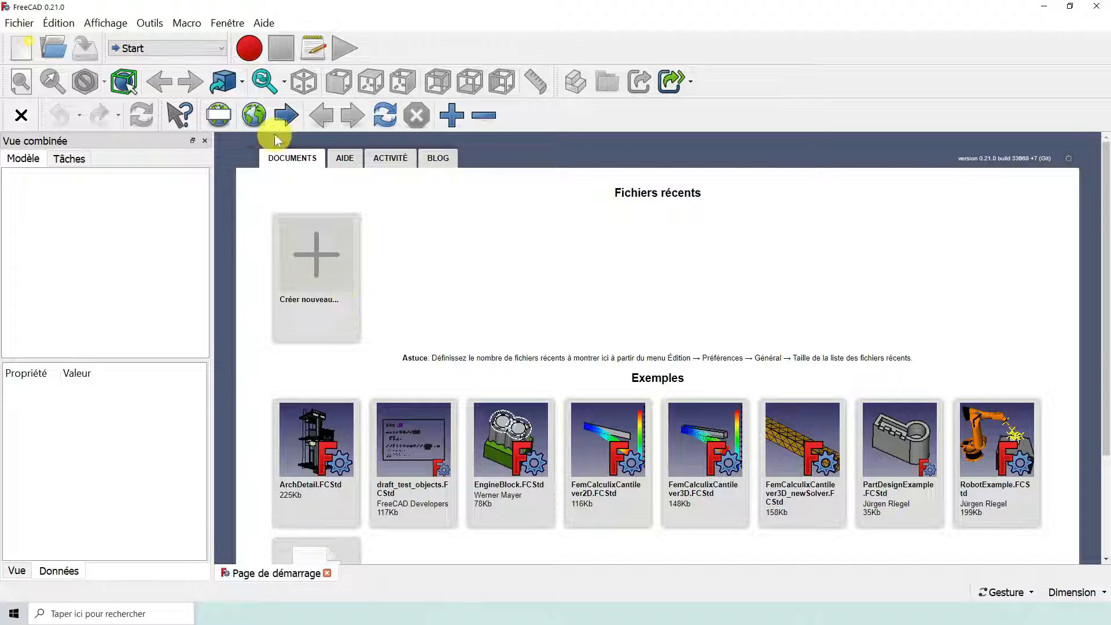
Switch to FreeCAD, activate the Part Design workbench and create a new empty document.
click(220, 50)
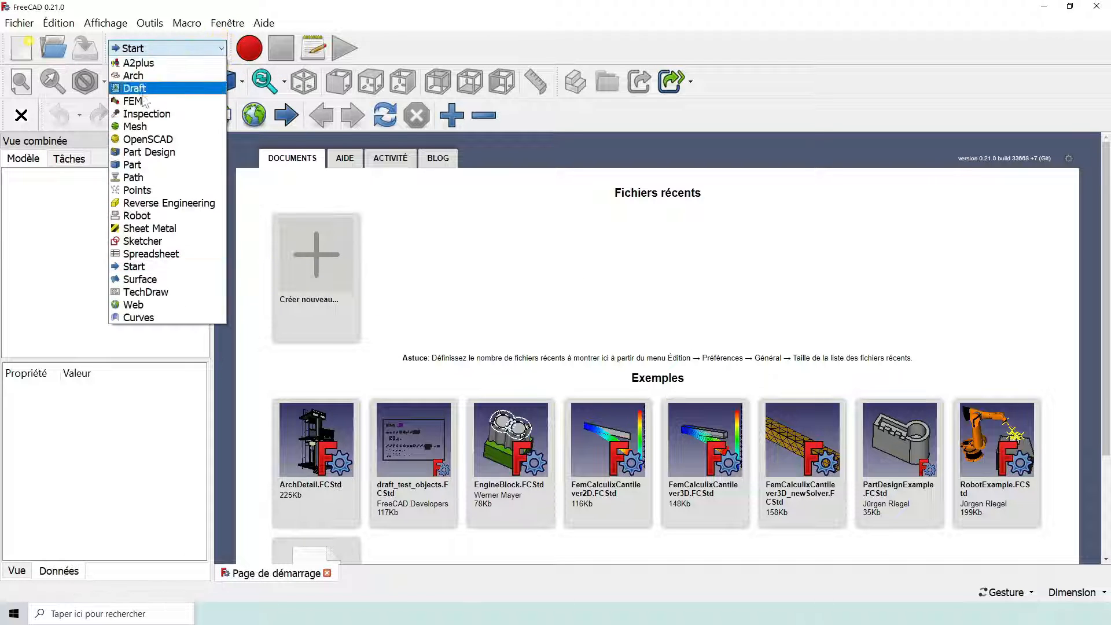
click(164, 152)
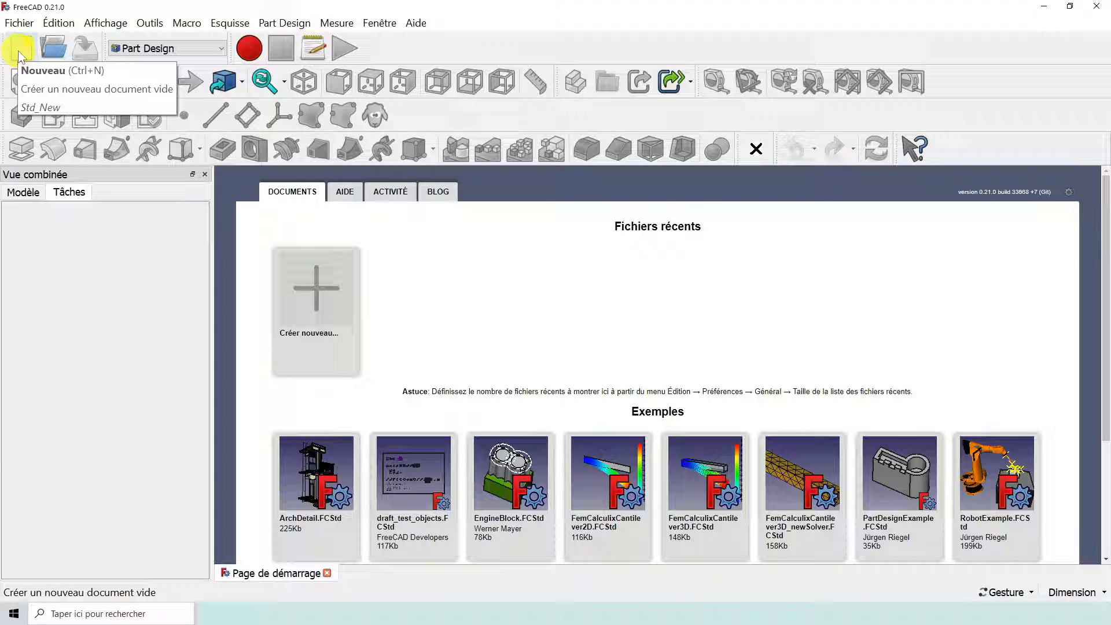
click(18, 50)
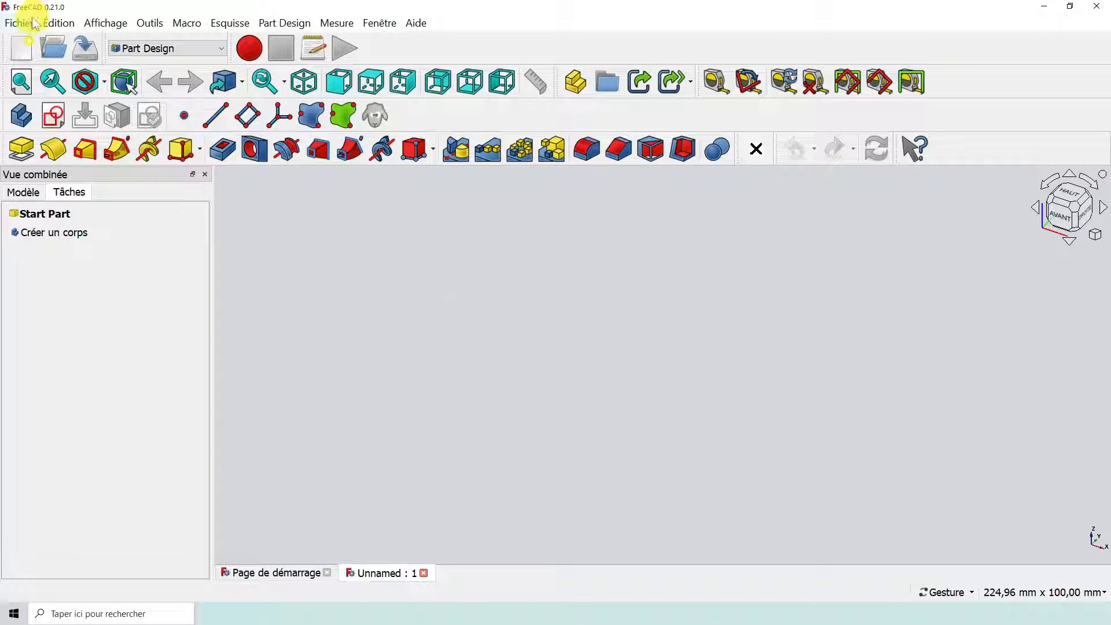
Import the image file Profil.png into the new document.
click(23, 25)
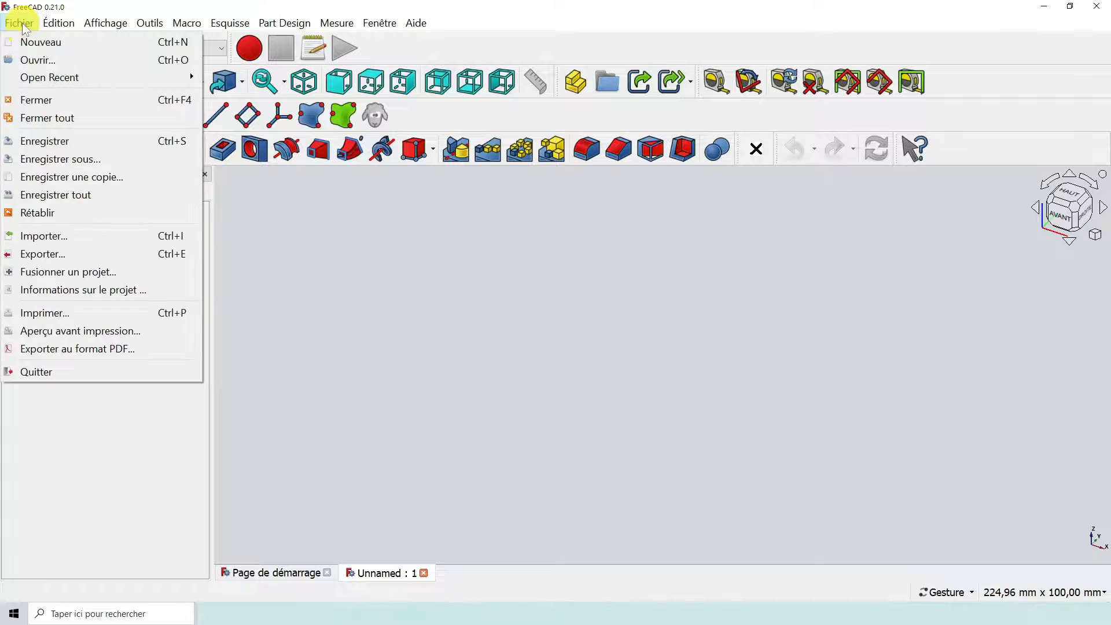
click(49, 235)
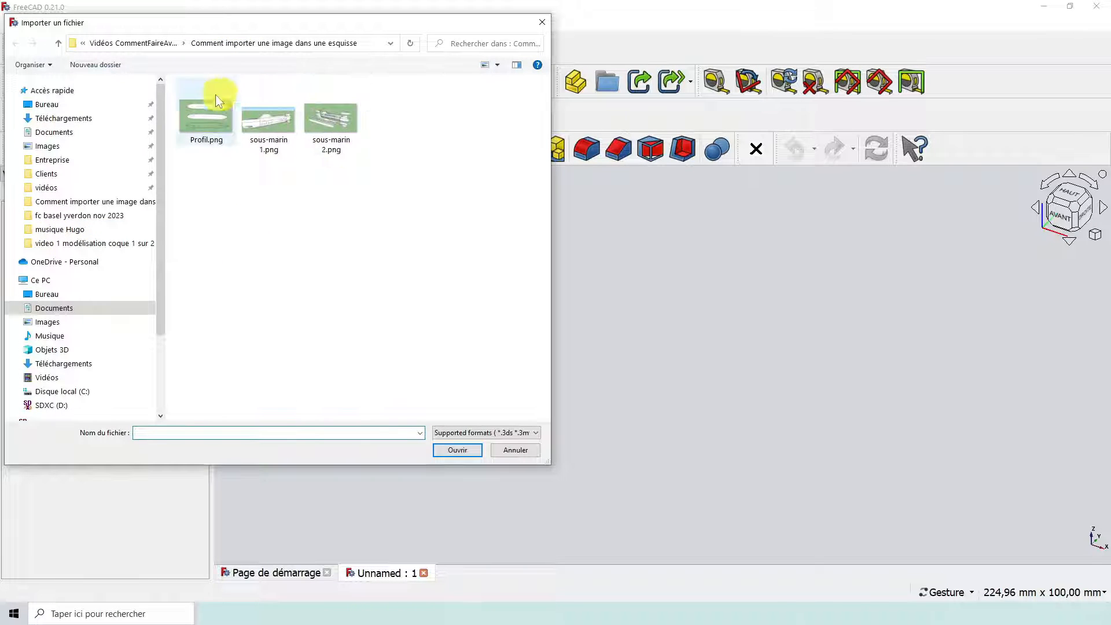
click(206, 127)
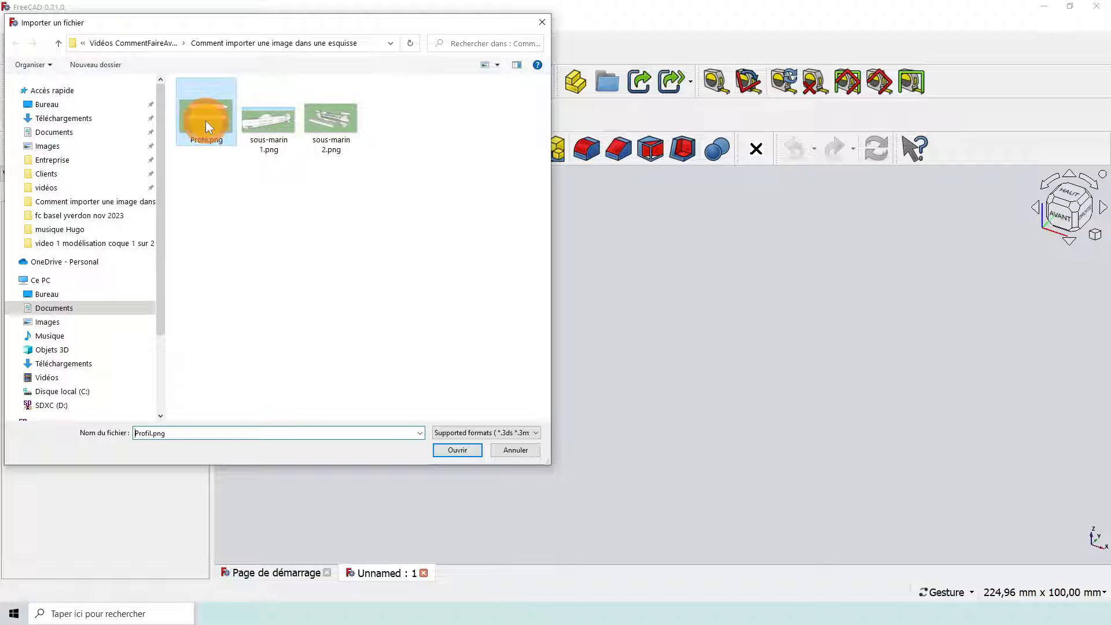
click(452, 450)
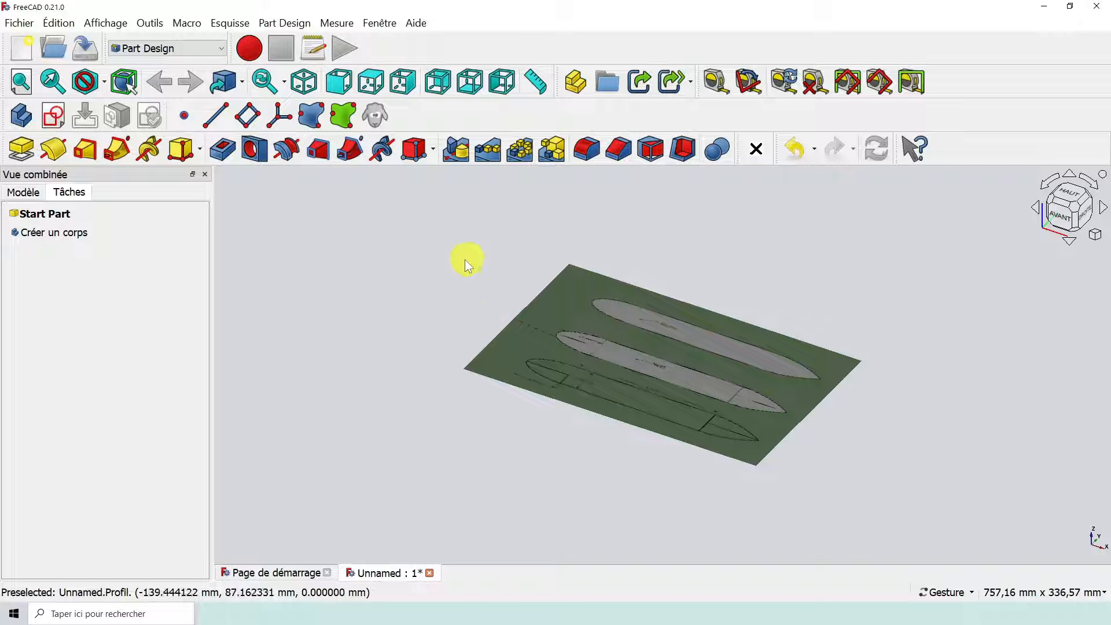
Create a new body and make its origin axes and planes visible over the imported Profil image.
drag(477, 260, 489, 332)
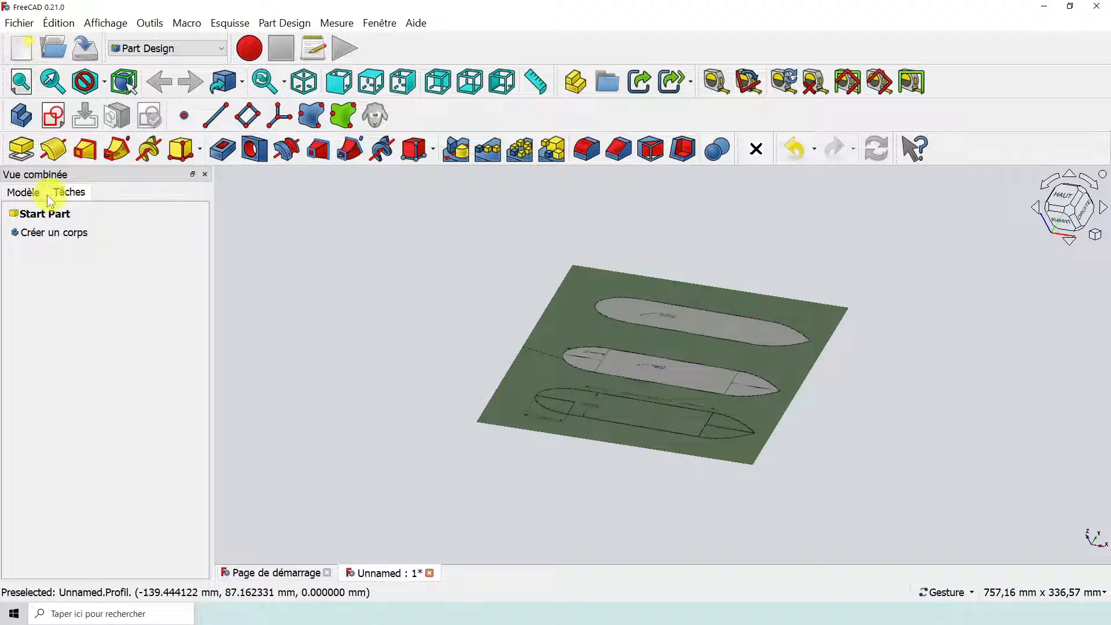
click(29, 191)
click(51, 226)
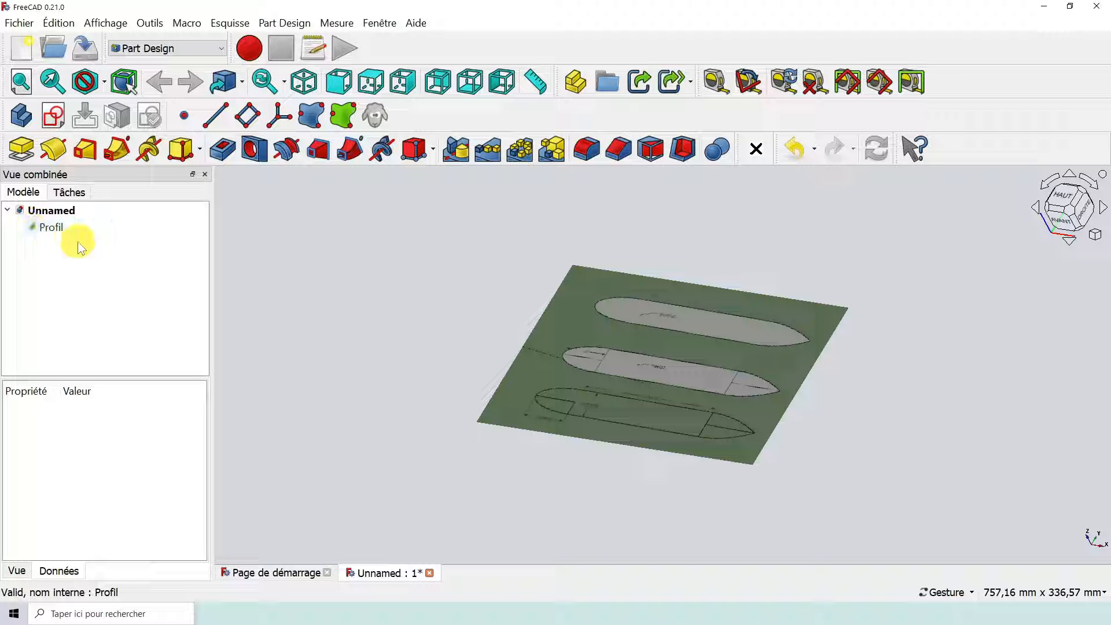
drag(449, 298, 468, 330)
drag(799, 380, 595, 318)
drag(879, 423, 898, 397)
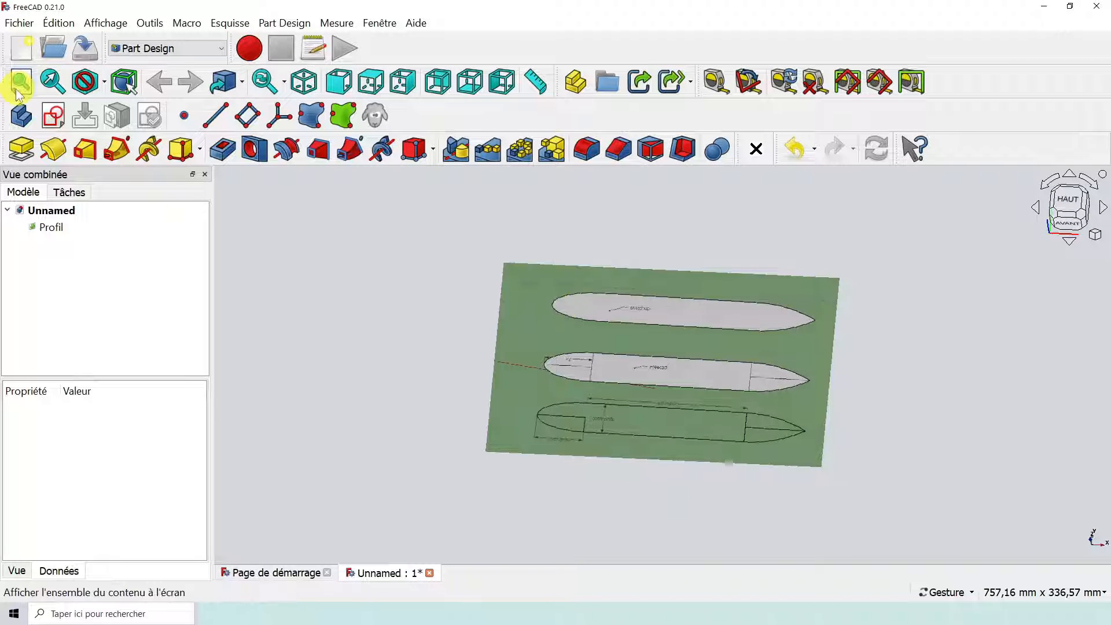
click(20, 118)
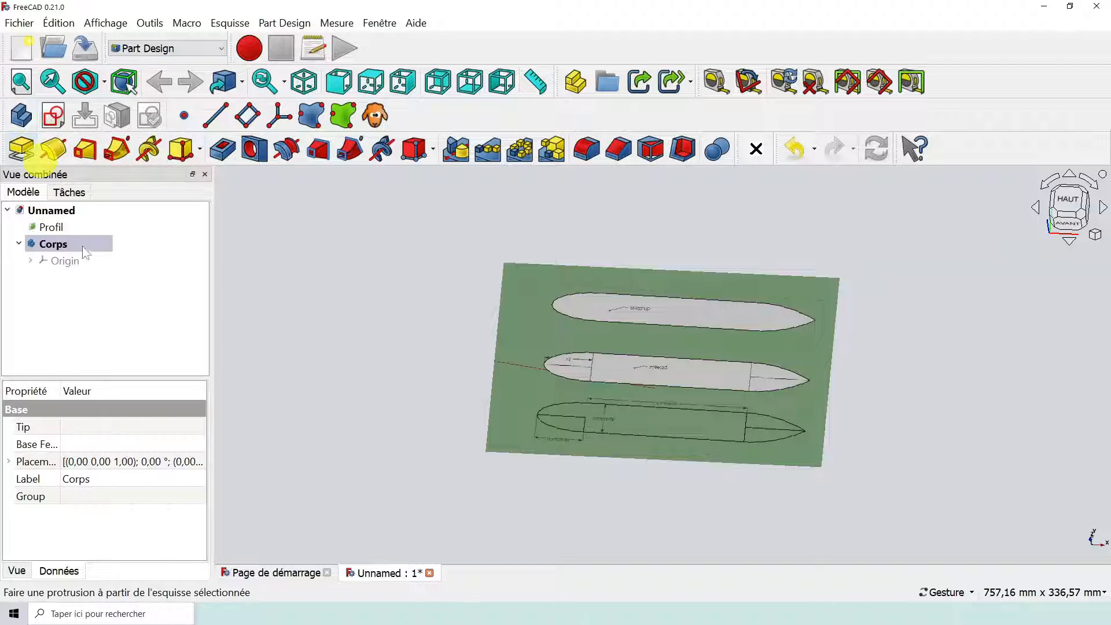
click(31, 261)
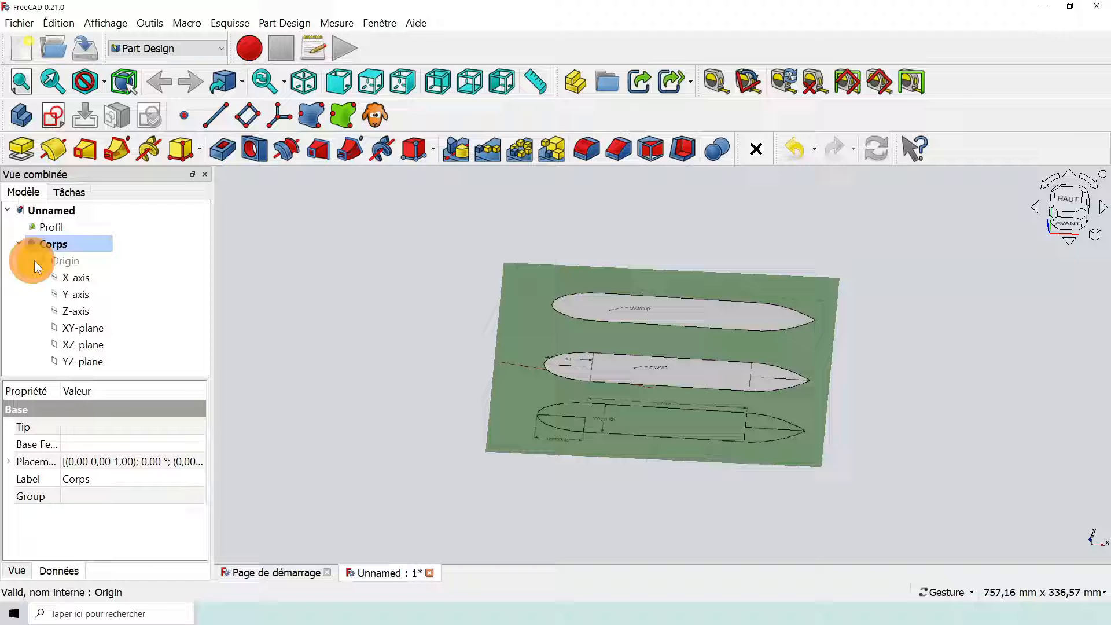
click(65, 262)
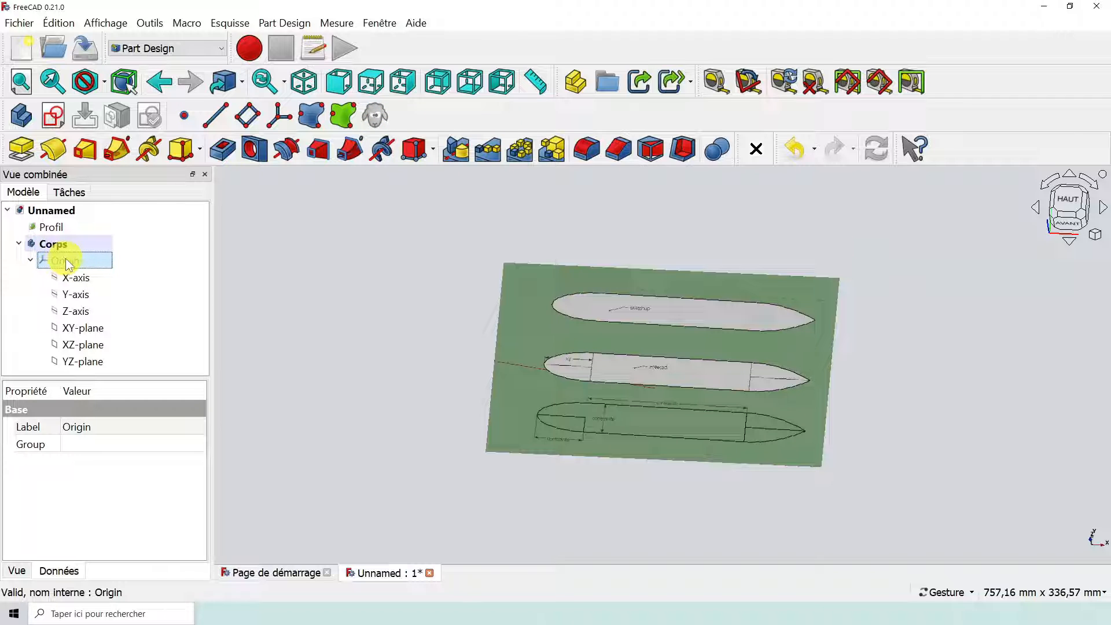
key(space)
Examine from several angles and distances how the body's origin axes and planes sit on the Profil image.
drag(675, 377, 632, 325)
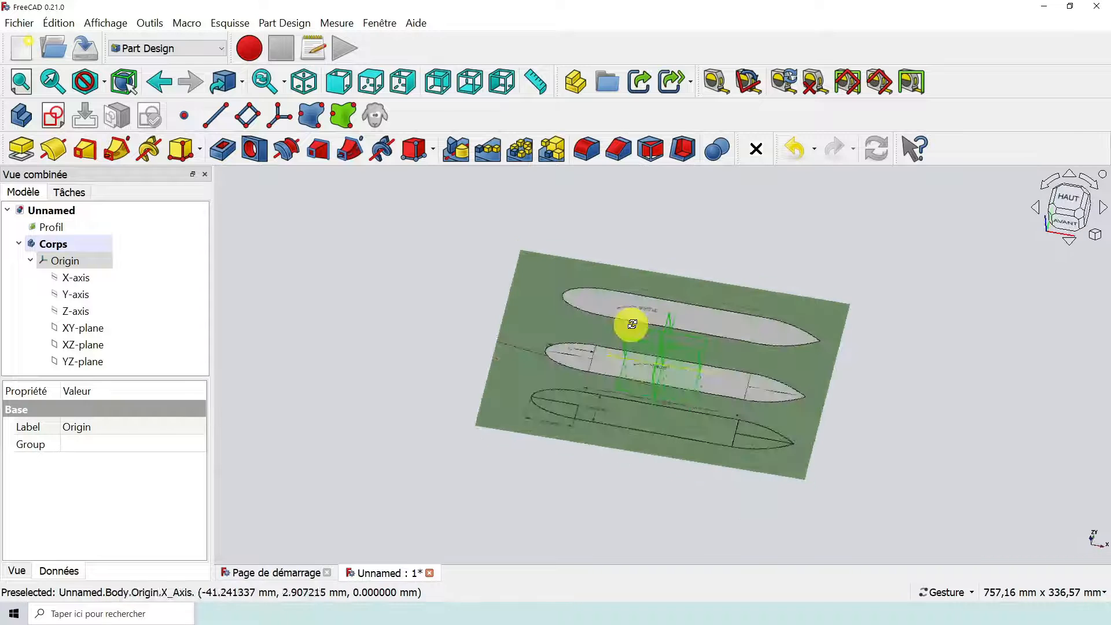
scroll(676, 355, up, 3)
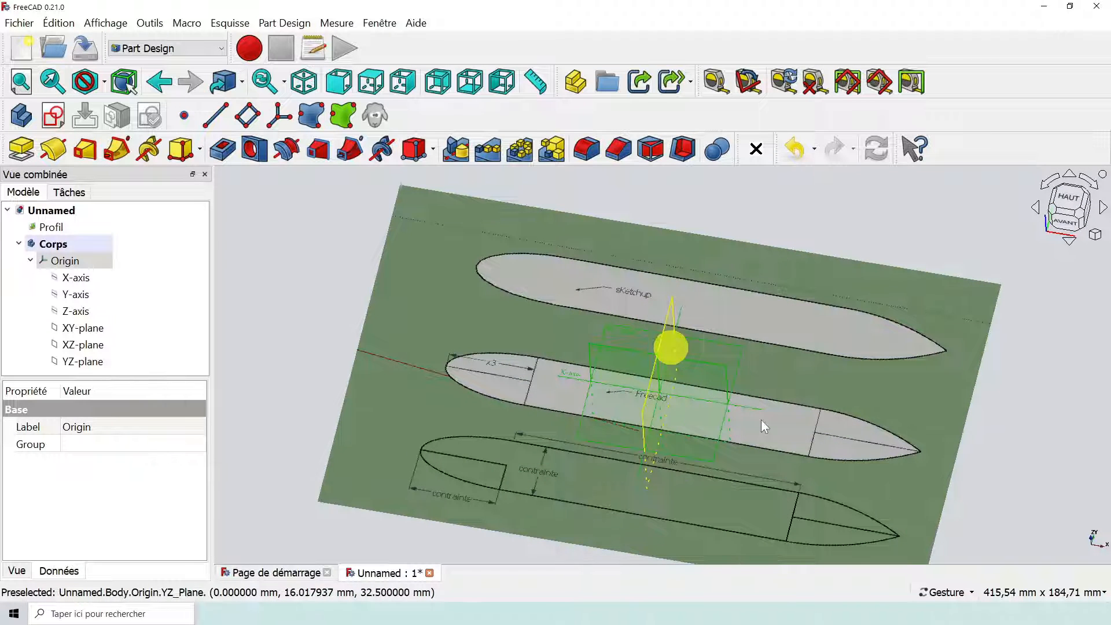
scroll(762, 419, down, 1)
drag(759, 415, 775, 389)
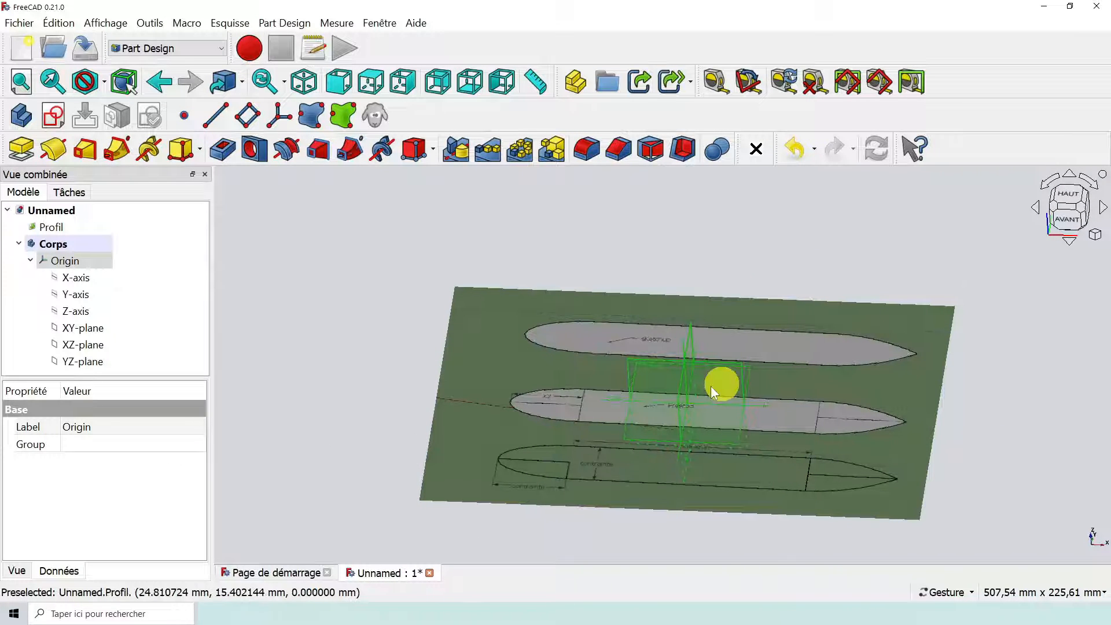
scroll(711, 387, up, 4)
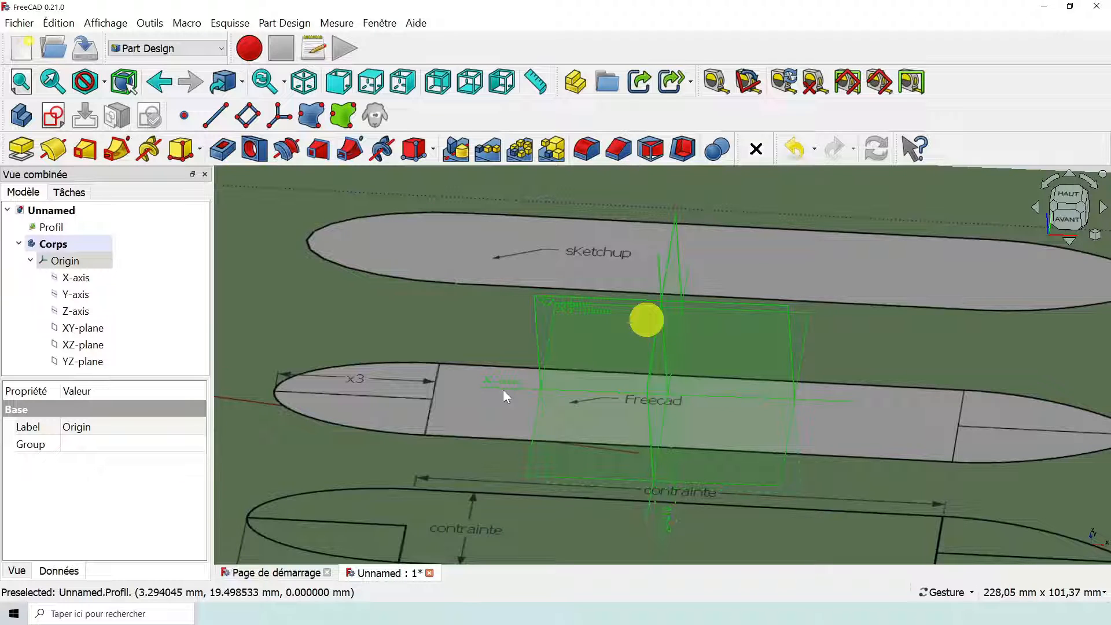
scroll(703, 414, down, 6)
mouse_move(779, 347)
mouse_down()
mouse_move(781, 382)
mouse_move(787, 362)
mouse_up()
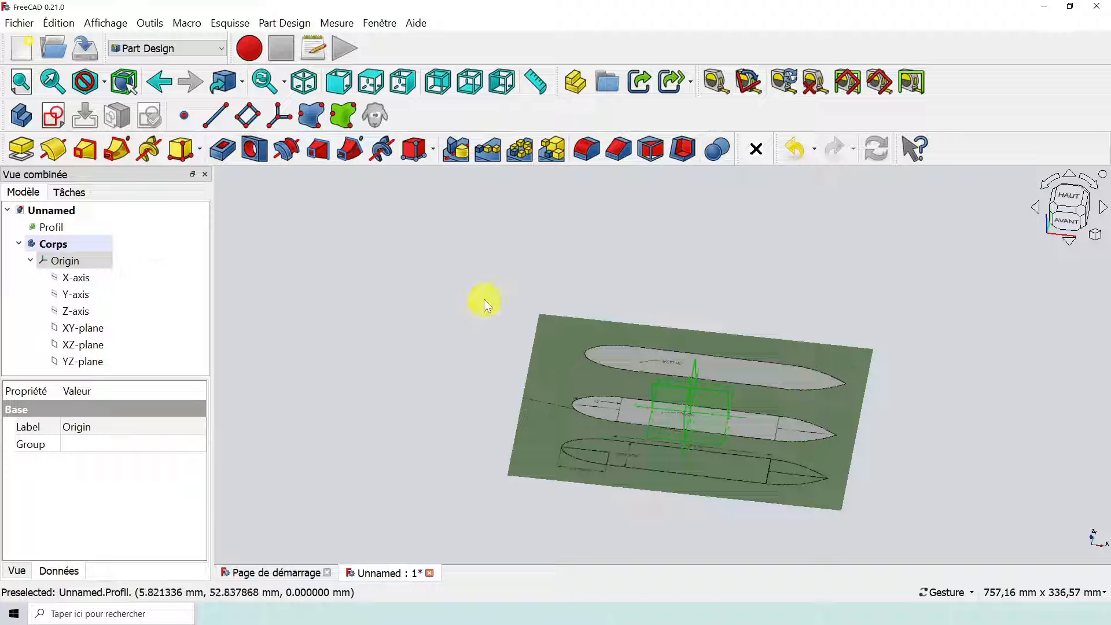
mouse_move(484, 299)
mouse_down()
mouse_move(610, 375)
mouse_move(573, 368)
mouse_up()
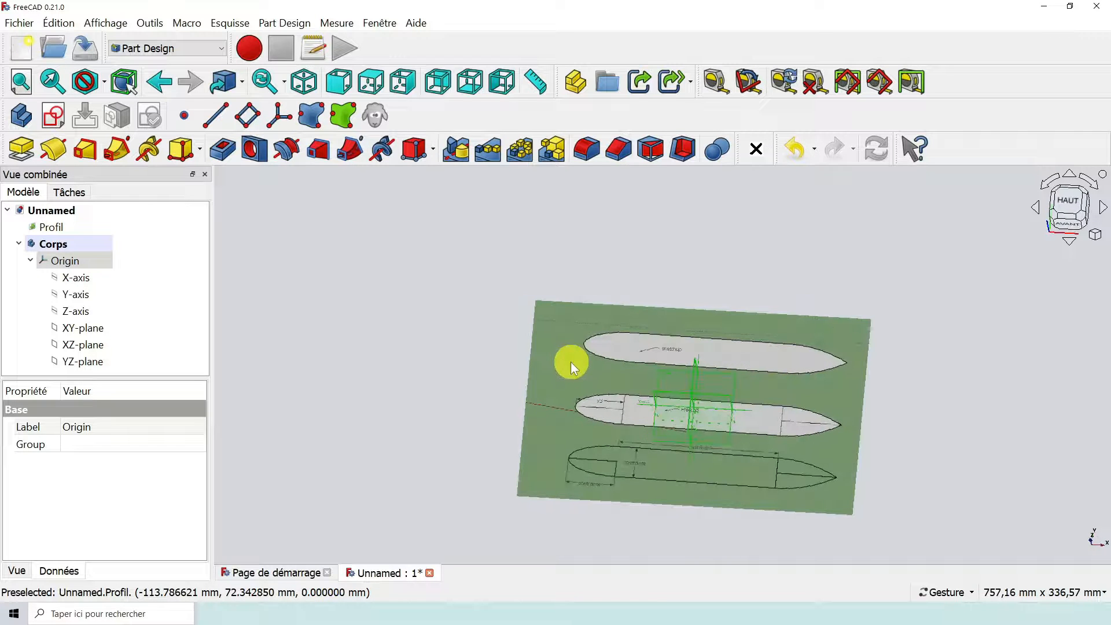
Open the Profil image's plane settings, try the XZ and YZ planes, and set it back to the XY plane.
right_click(56, 232)
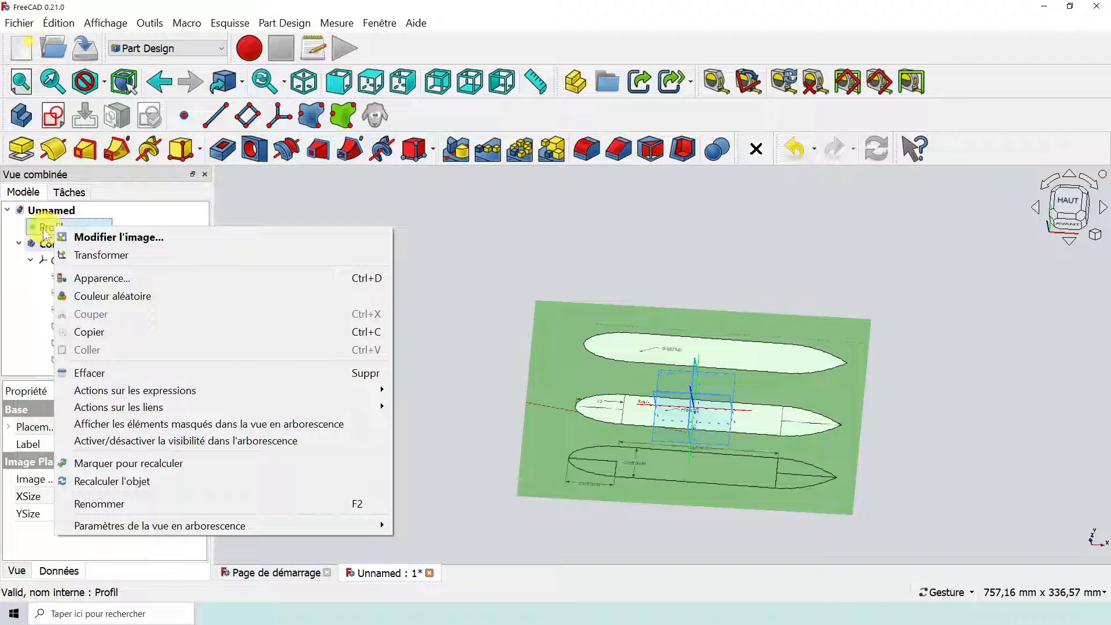
click(91, 242)
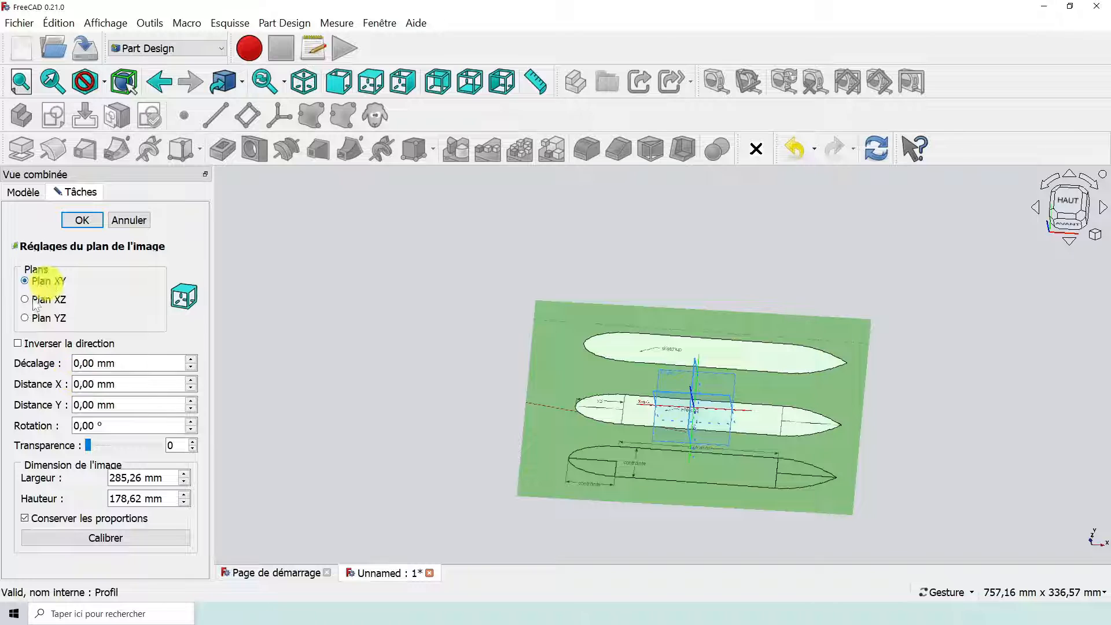
scroll(781, 451, up, 2)
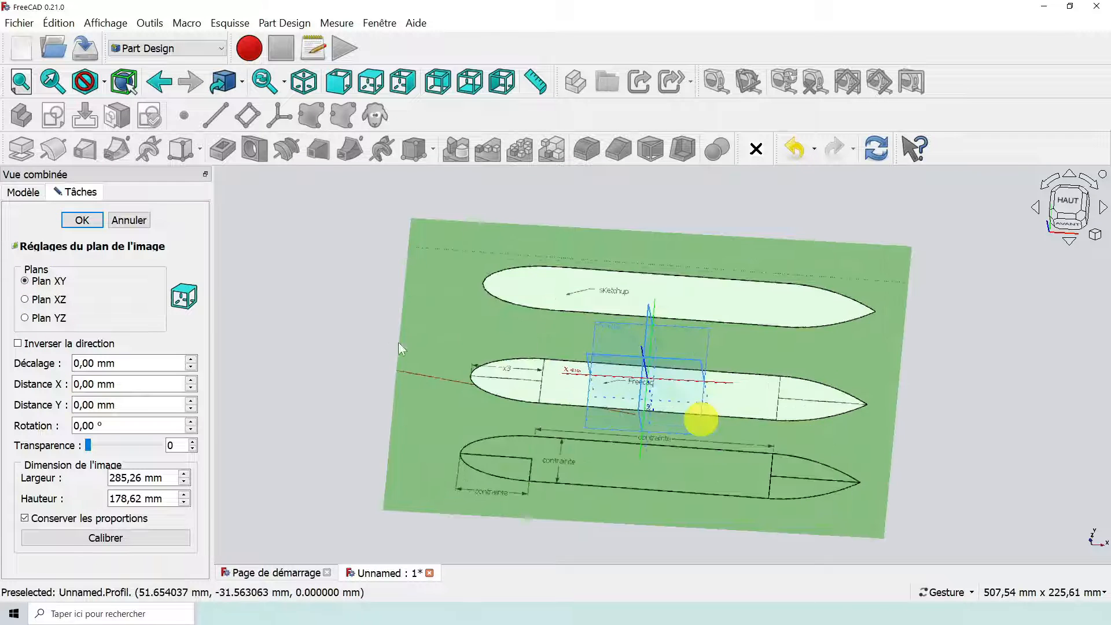
drag(400, 347, 415, 328)
drag(475, 298, 445, 283)
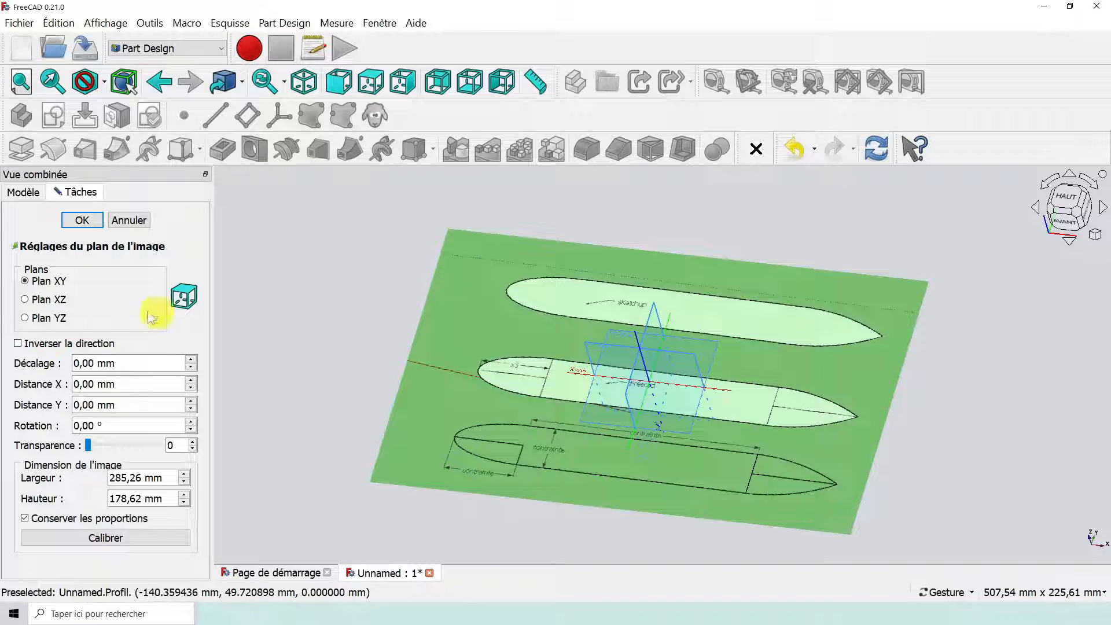
click(24, 300)
click(25, 318)
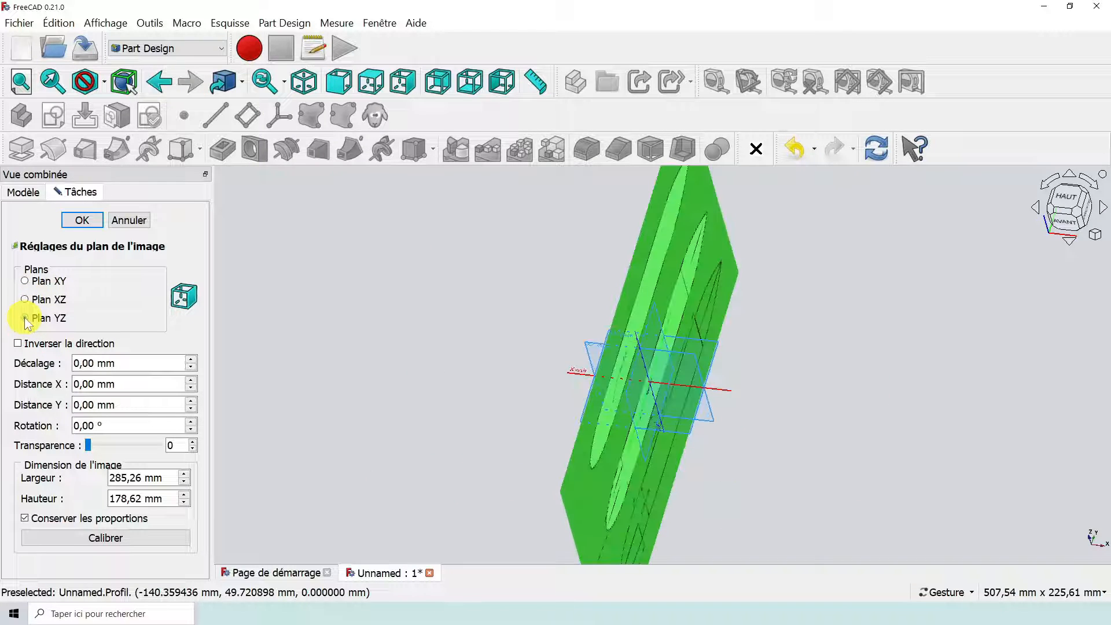
click(25, 281)
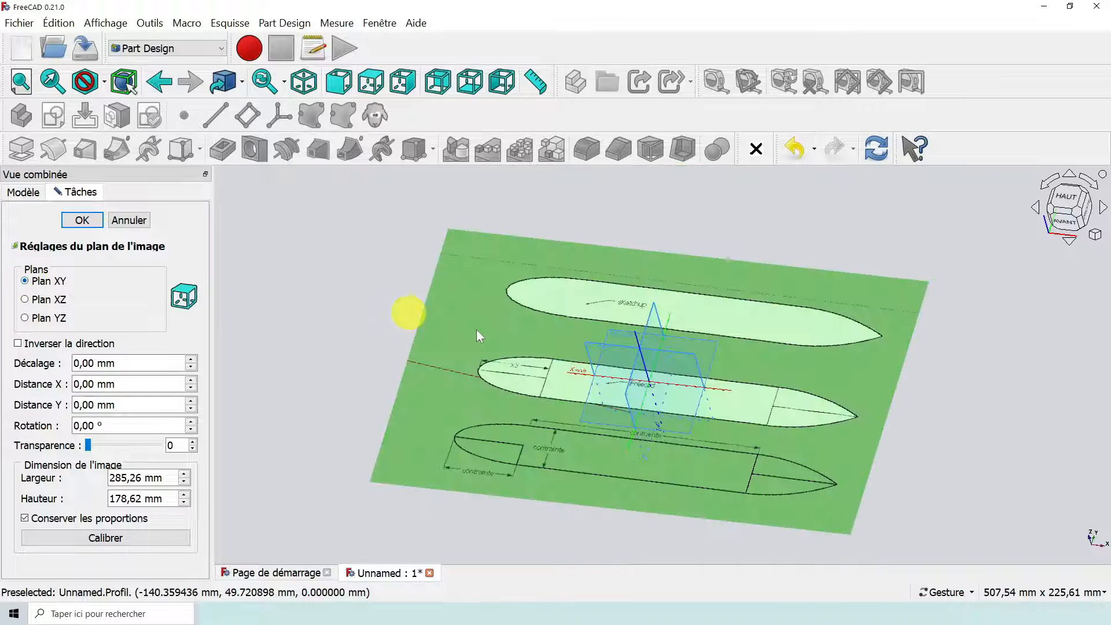
Examine in top view how the middle Freecad hull outline lines up with the X axis and the origin.
drag(387, 291, 409, 298)
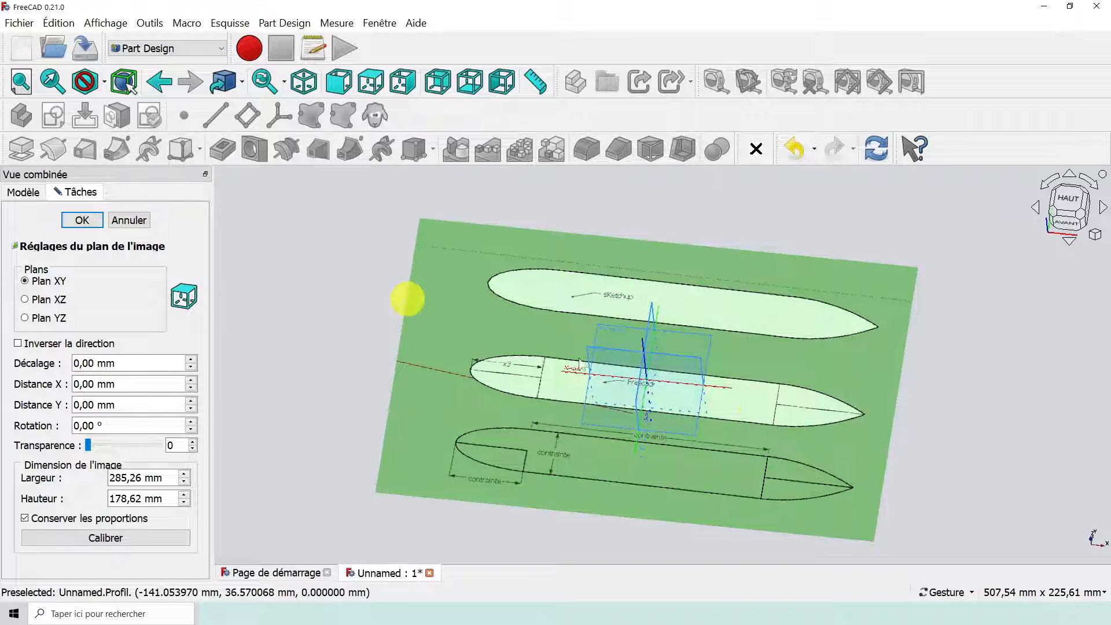
scroll(742, 409, up, 3)
scroll(743, 409, down, 3)
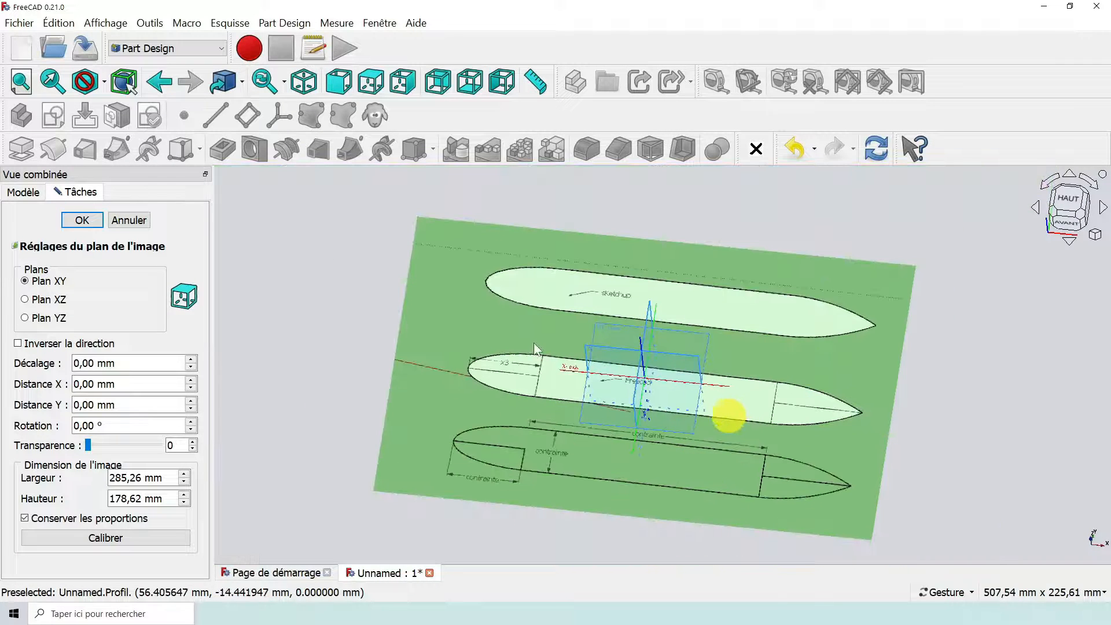
drag(534, 343, 542, 364)
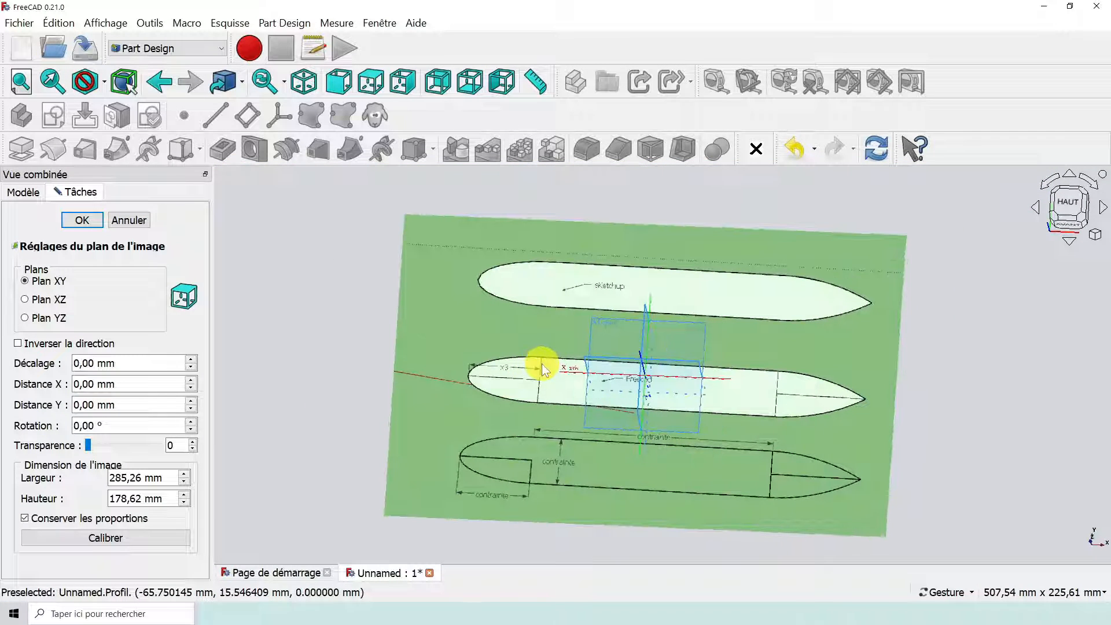
click(1072, 205)
scroll(641, 411, up, 4)
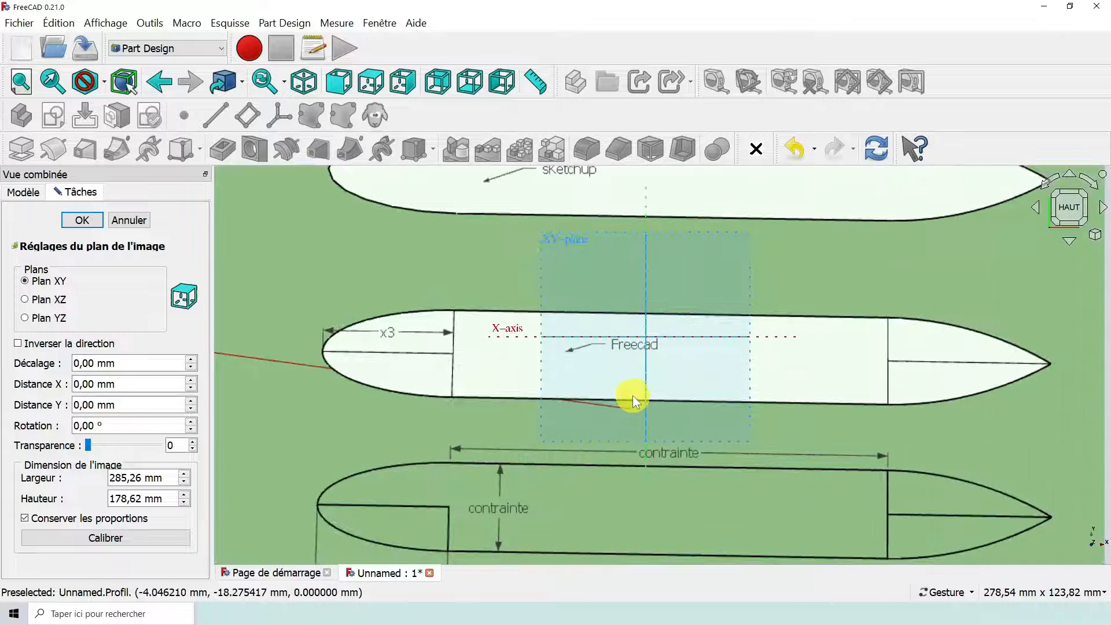
scroll(630, 390, down, 1)
scroll(608, 367, up, 1)
scroll(602, 365, down, 2)
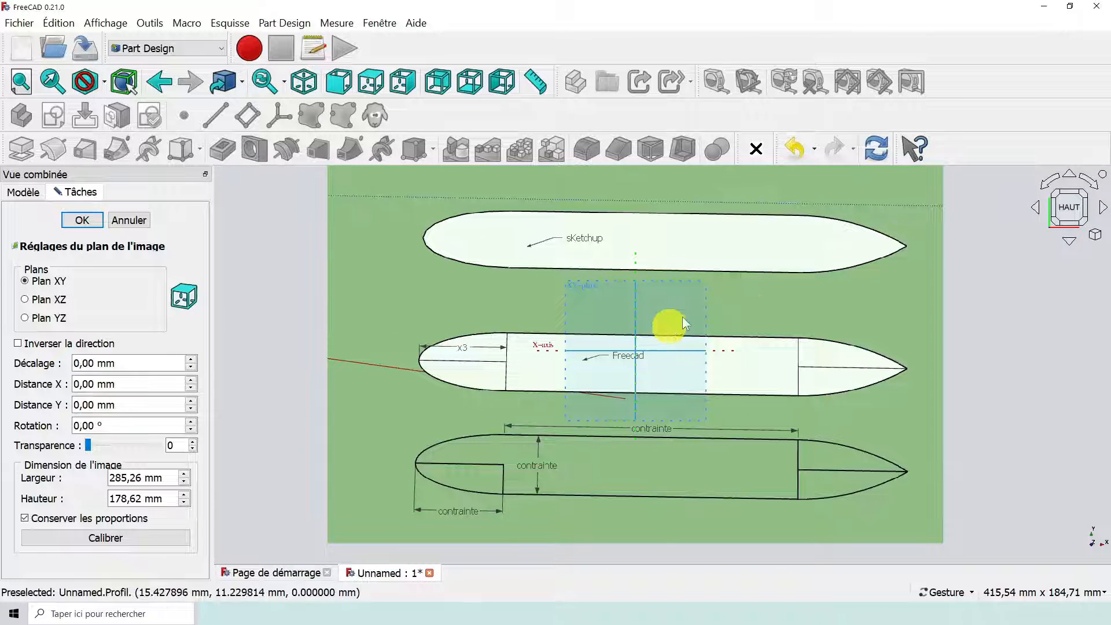
scroll(734, 338, down, 1)
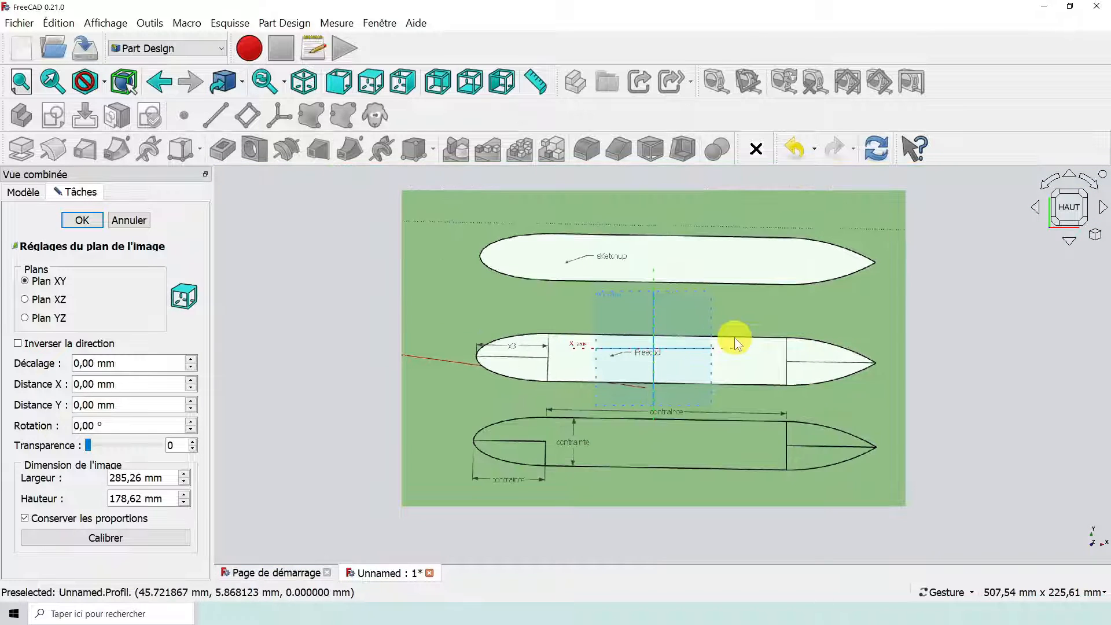
scroll(735, 338, up, 1)
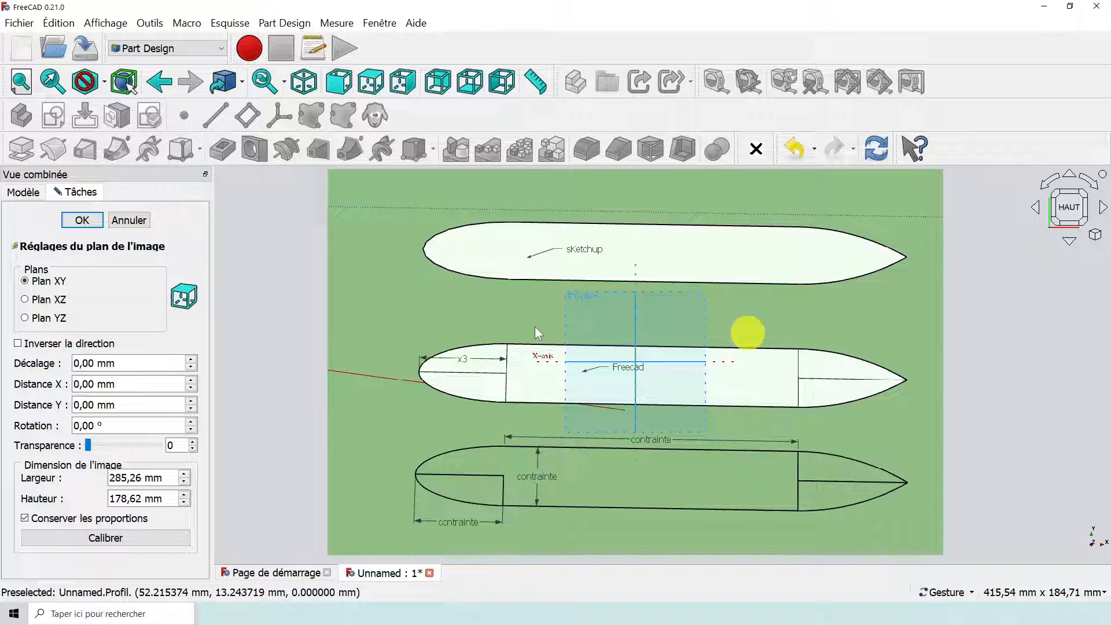
scroll(569, 375, up, 1)
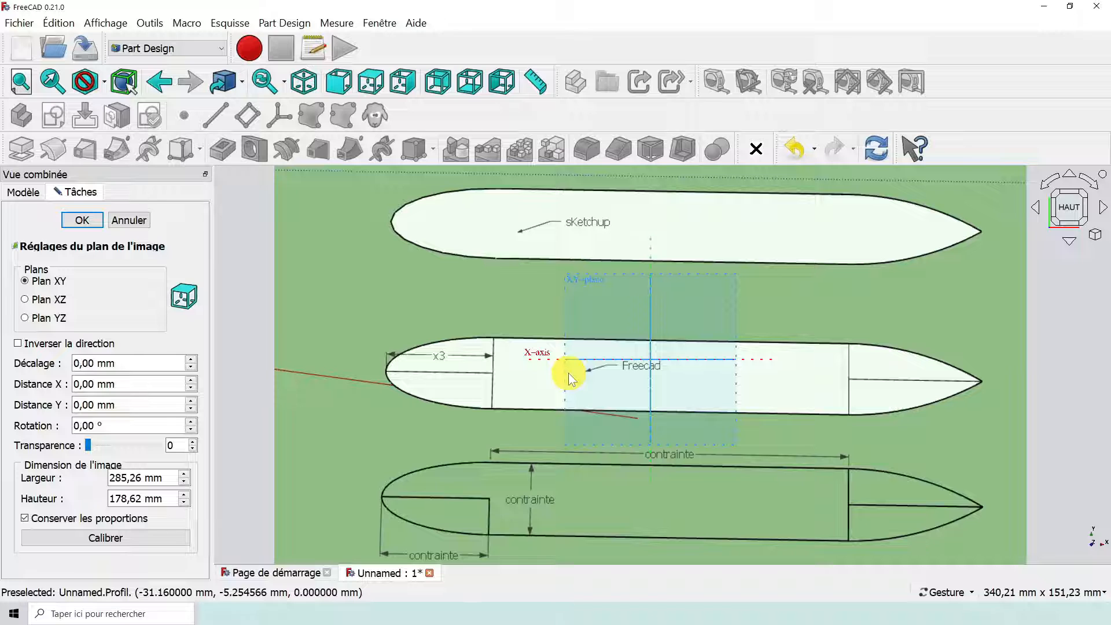
scroll(571, 373, up, 1)
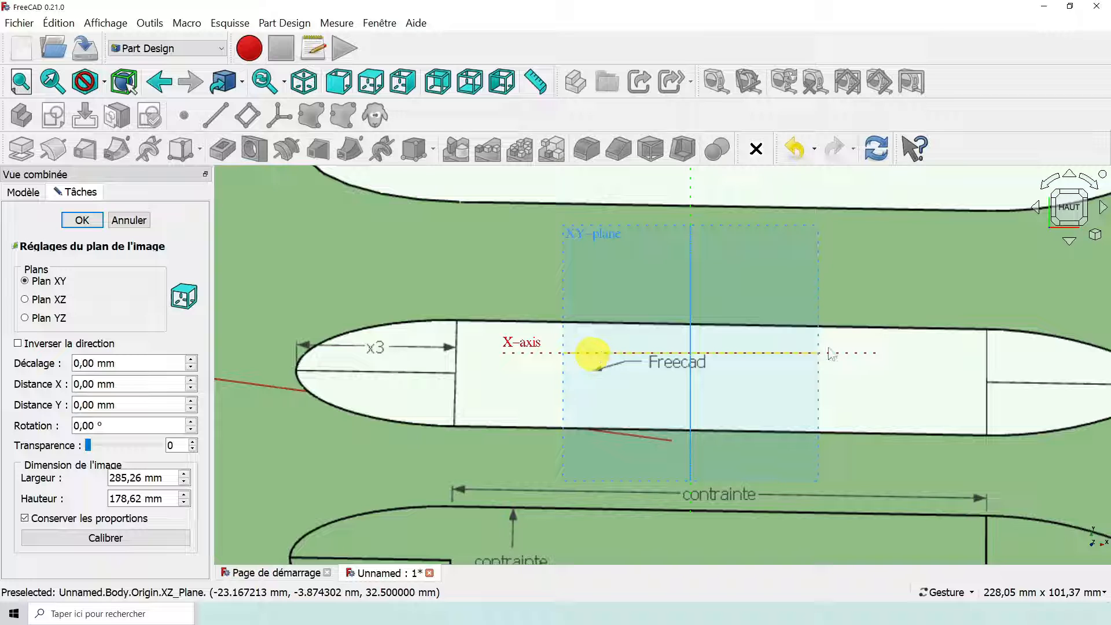
Examine in top view how the three hull outlines of the Profil image lie relative to the origin and the X axis.
scroll(831, 347, down, 2)
scroll(830, 347, up, 1)
scroll(830, 347, up, 1)
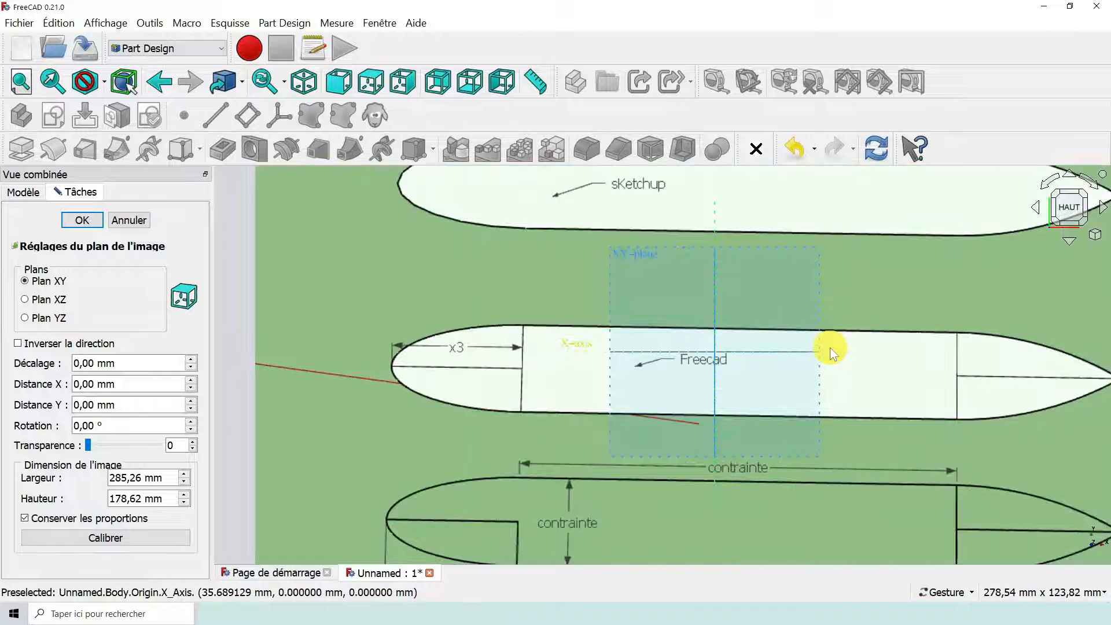
scroll(831, 347, down, 1)
scroll(918, 378, down, 1)
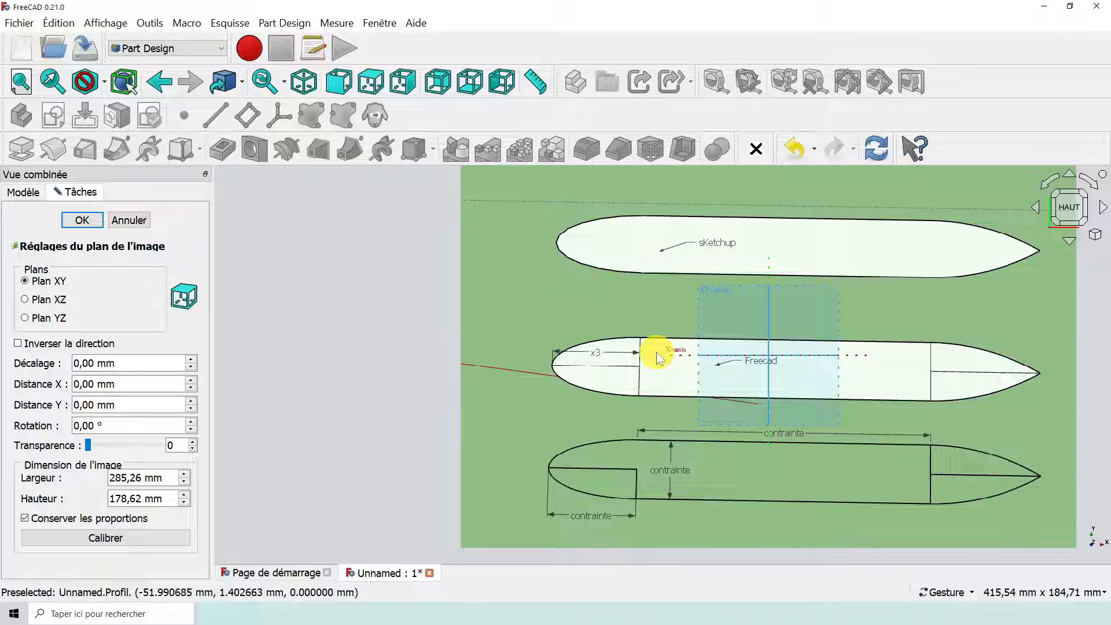
scroll(658, 353, up, 1)
scroll(1046, 380, down, 1)
right_drag(1044, 387, 918, 377)
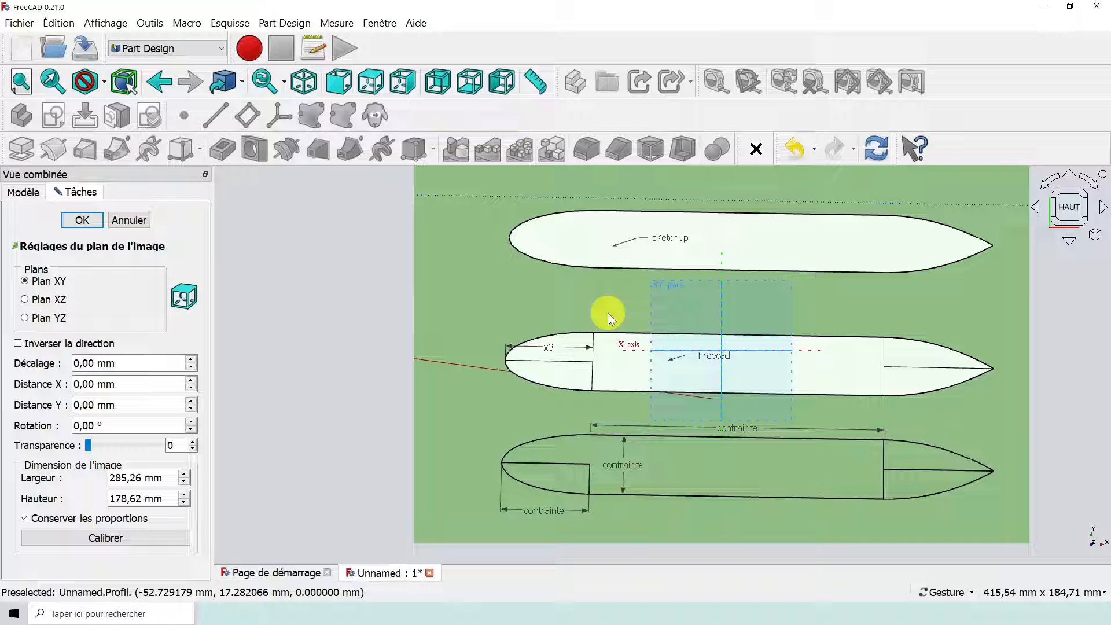
Calibrate the Profil image by setting the Freecad outline's hull height, measured along the vertical line behind the rounded nose, to 50 mm.
click(106, 539)
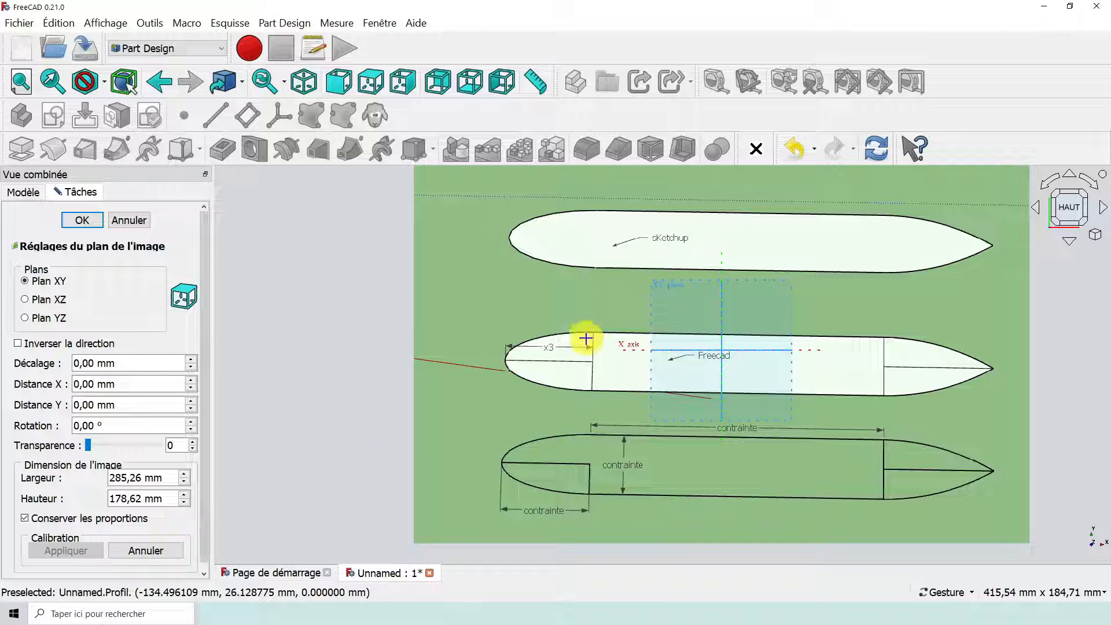
scroll(594, 328, up, 1)
scroll(595, 332, up, 2)
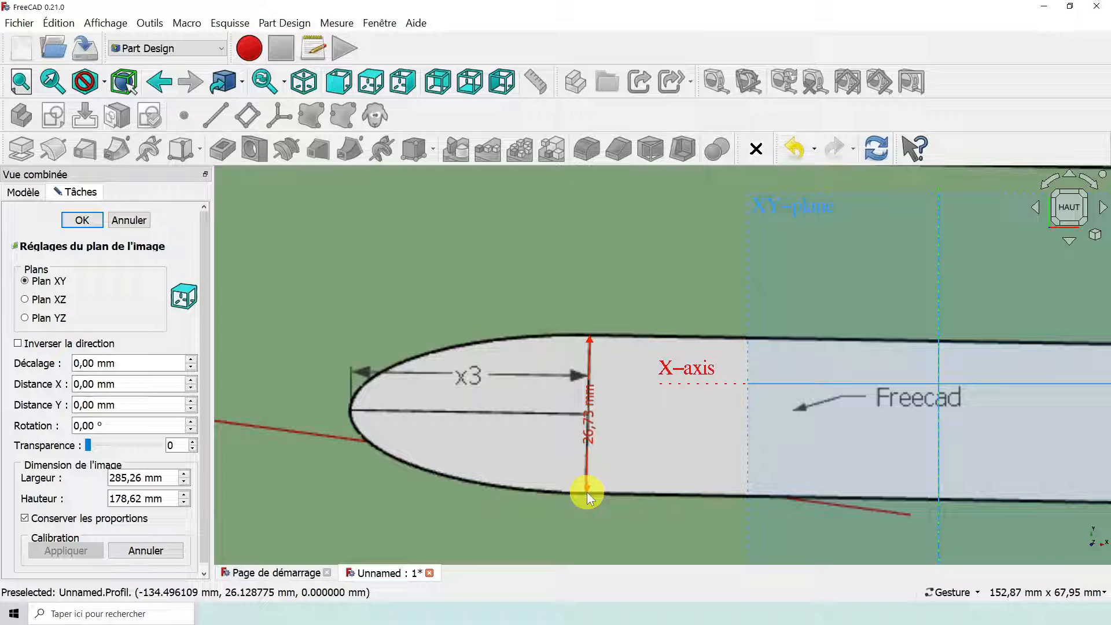
click(587, 492)
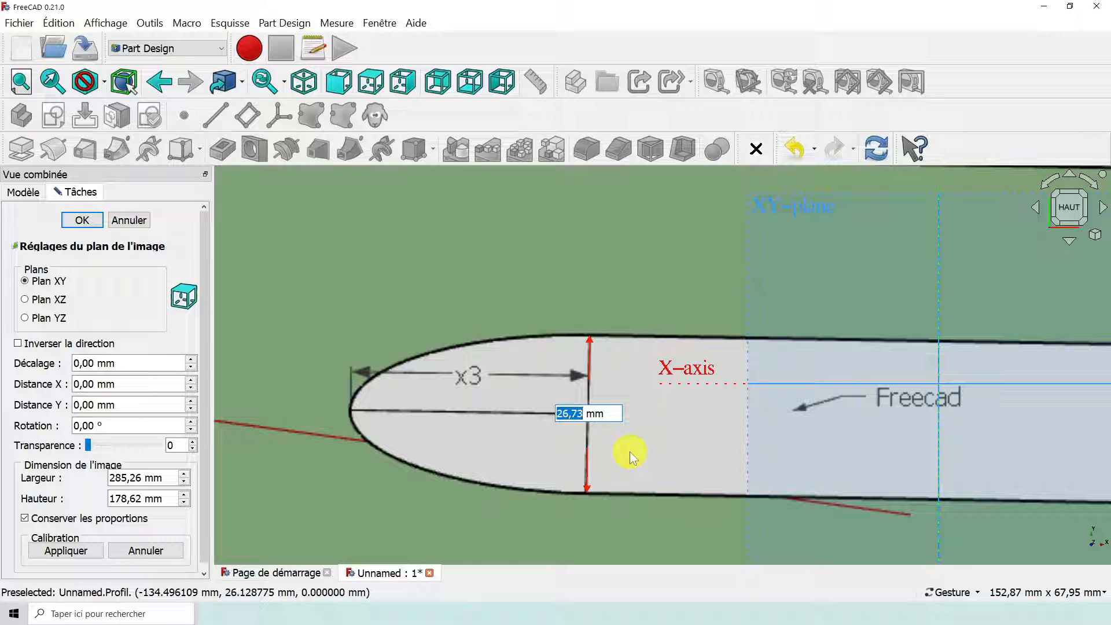
text(50)
key(Return)
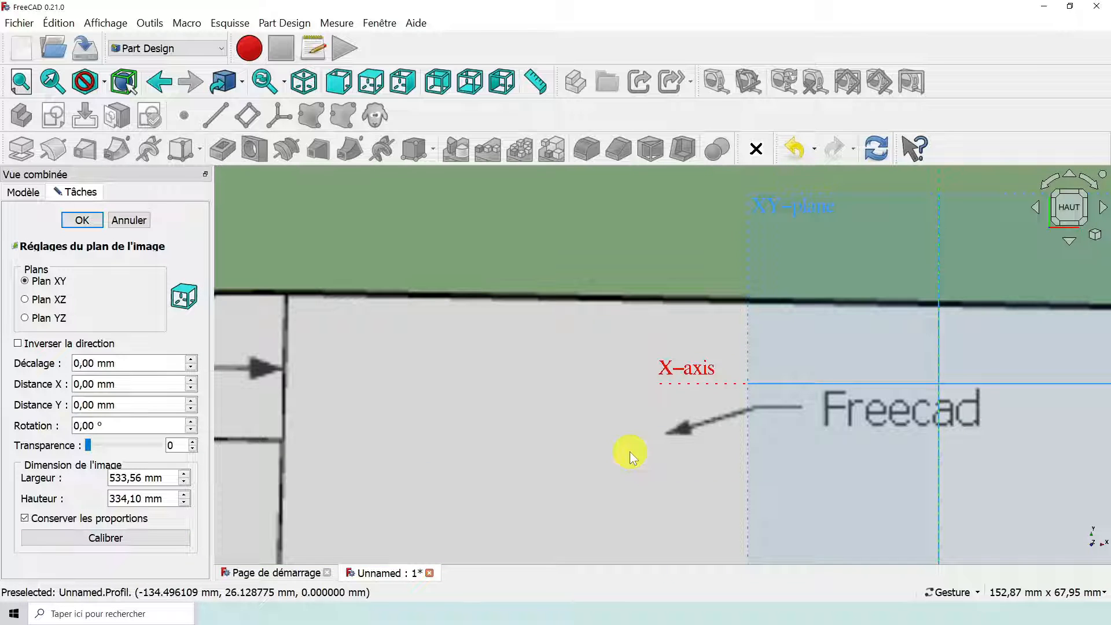
Shift the calibrated Profil image along X by raising its X distance in 1 mm increments to 41 mm.
scroll(777, 407, down, 2)
scroll(780, 404, down, 4)
scroll(780, 402, down, 1)
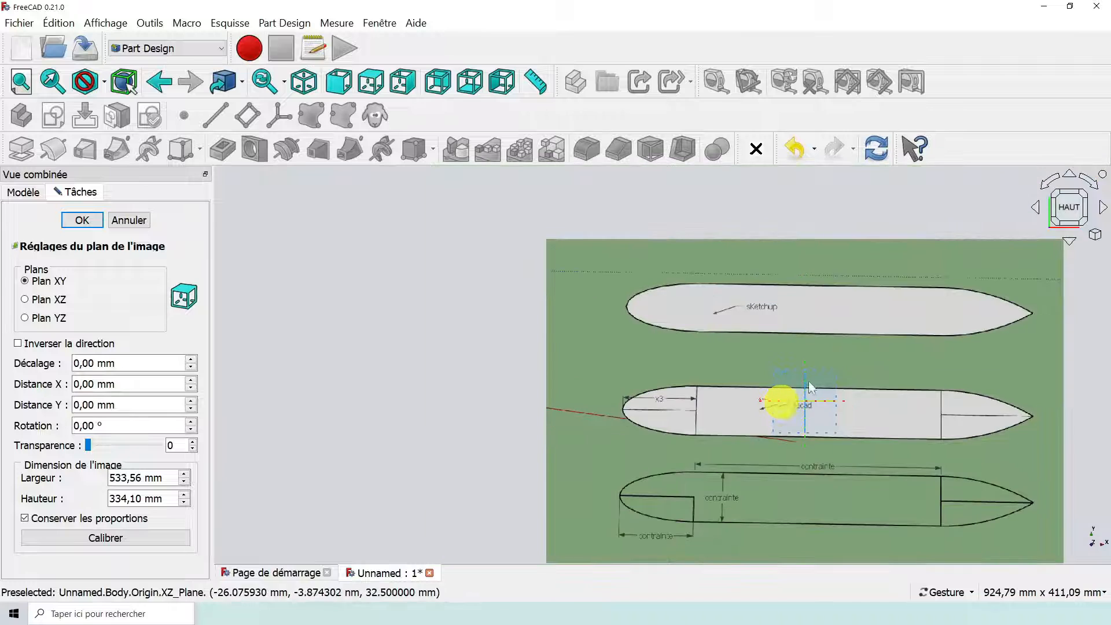
scroll(809, 377, up, 2)
scroll(867, 412, down, 1)
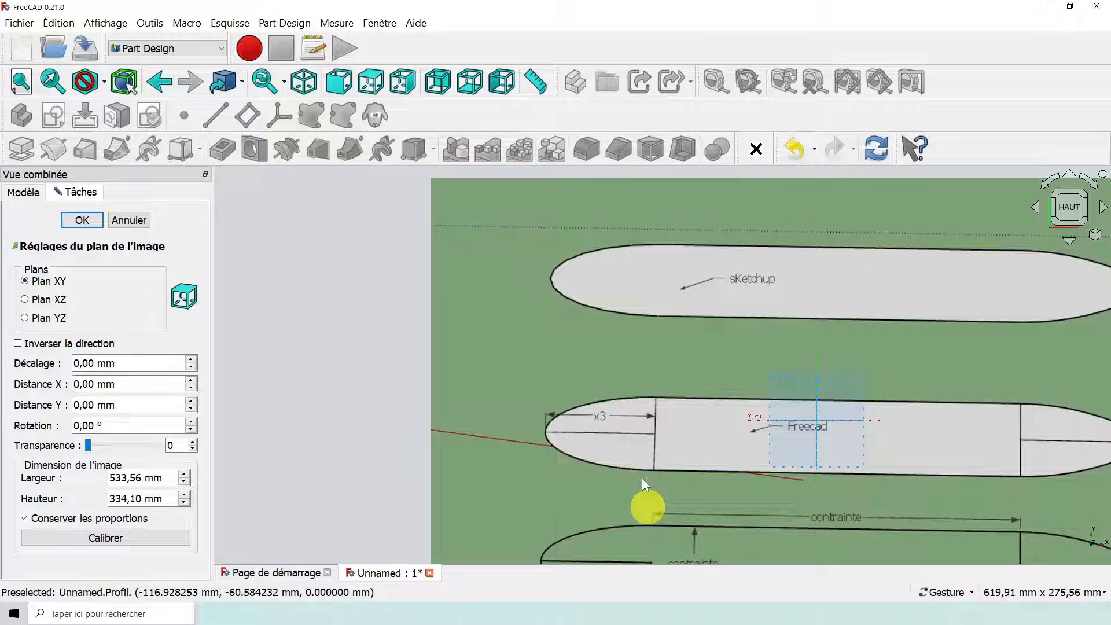
scroll(641, 478, up, 4)
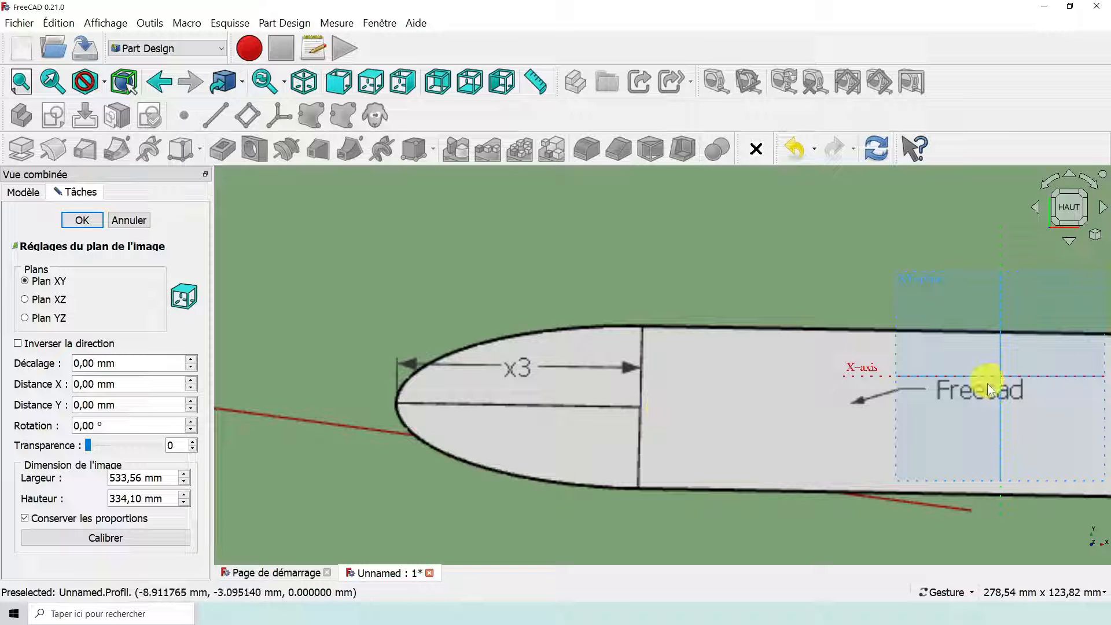
click(640, 406)
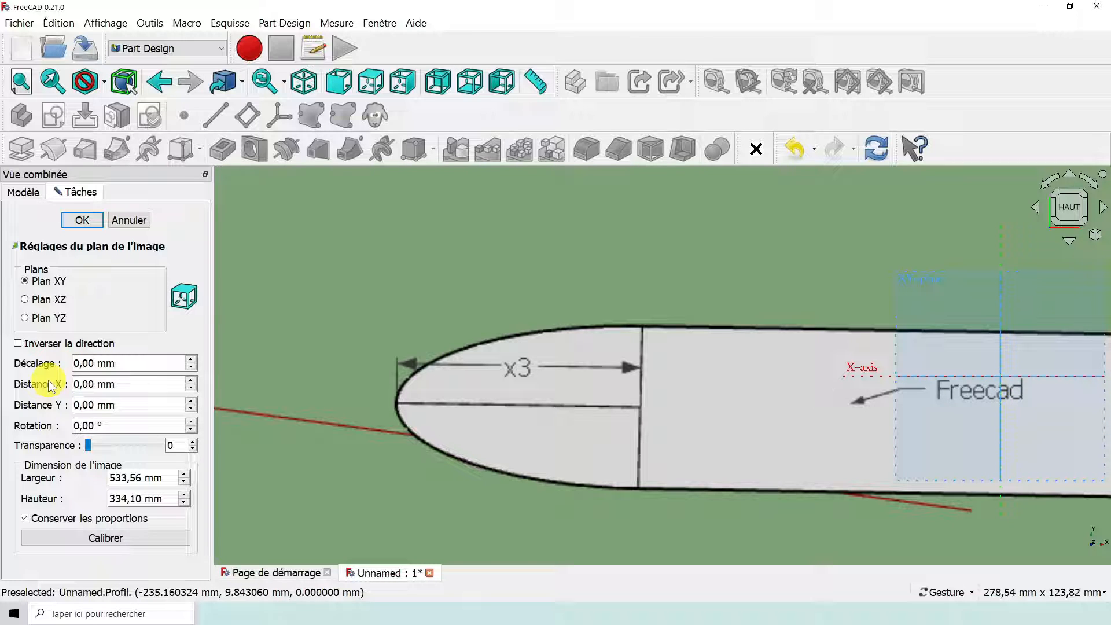
click(192, 379)
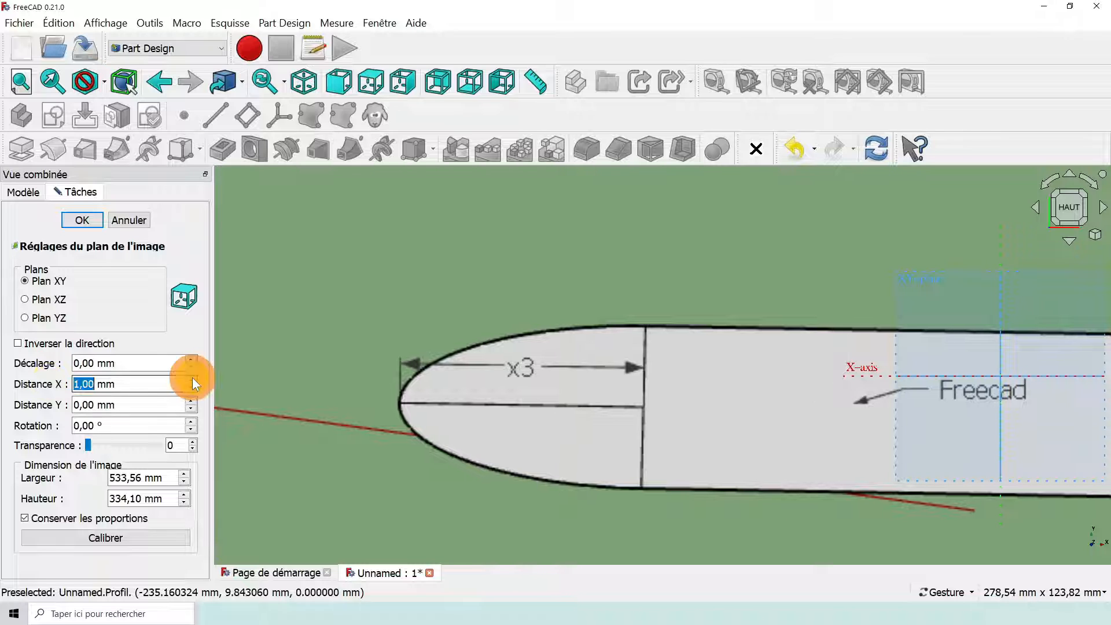
scroll(192, 377, up, 6)
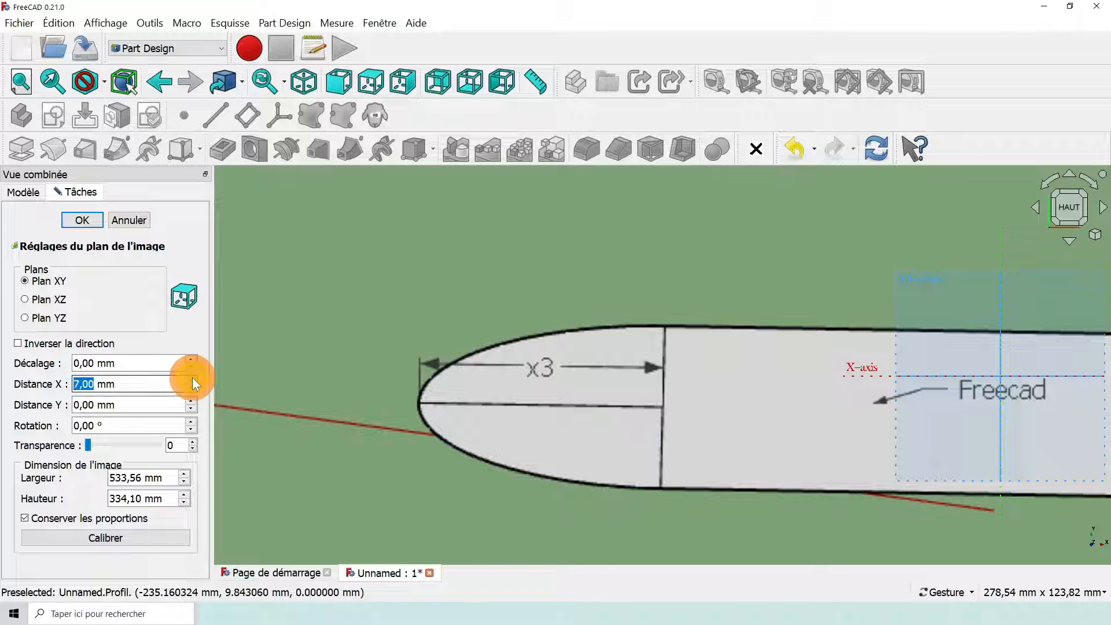
scroll(178, 380, up, 4)
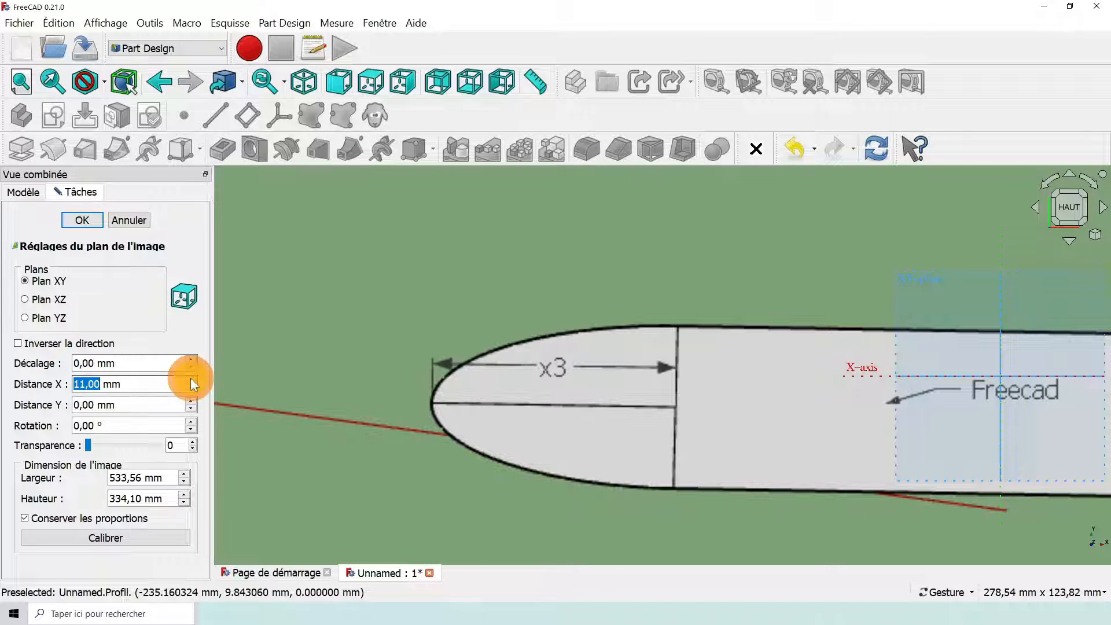
scroll(191, 381, up, 13)
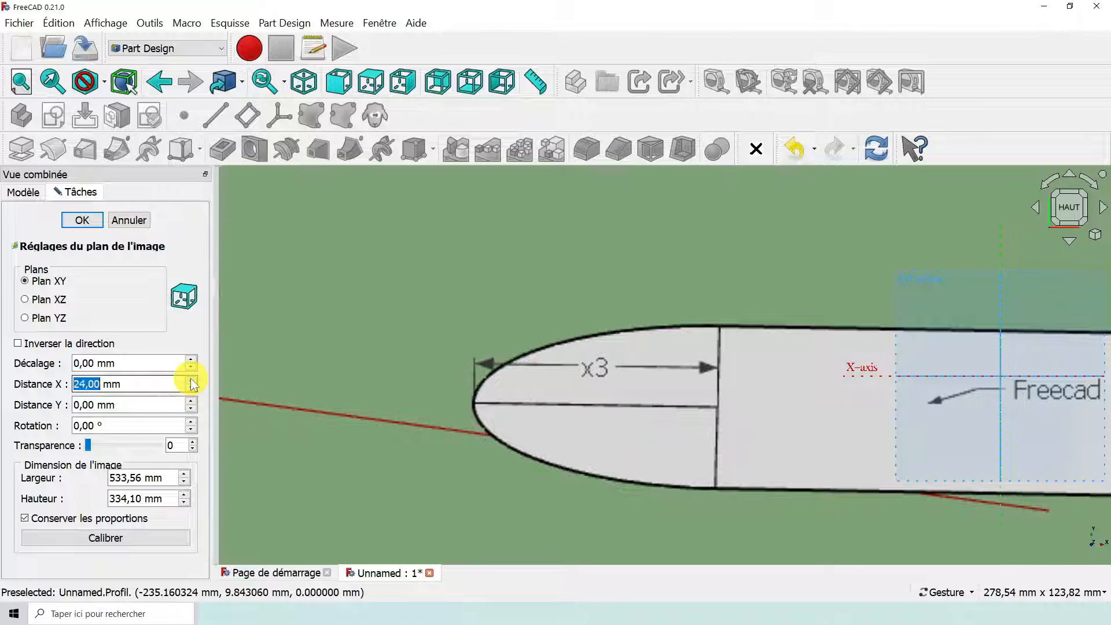
scroll(193, 384, up, 12)
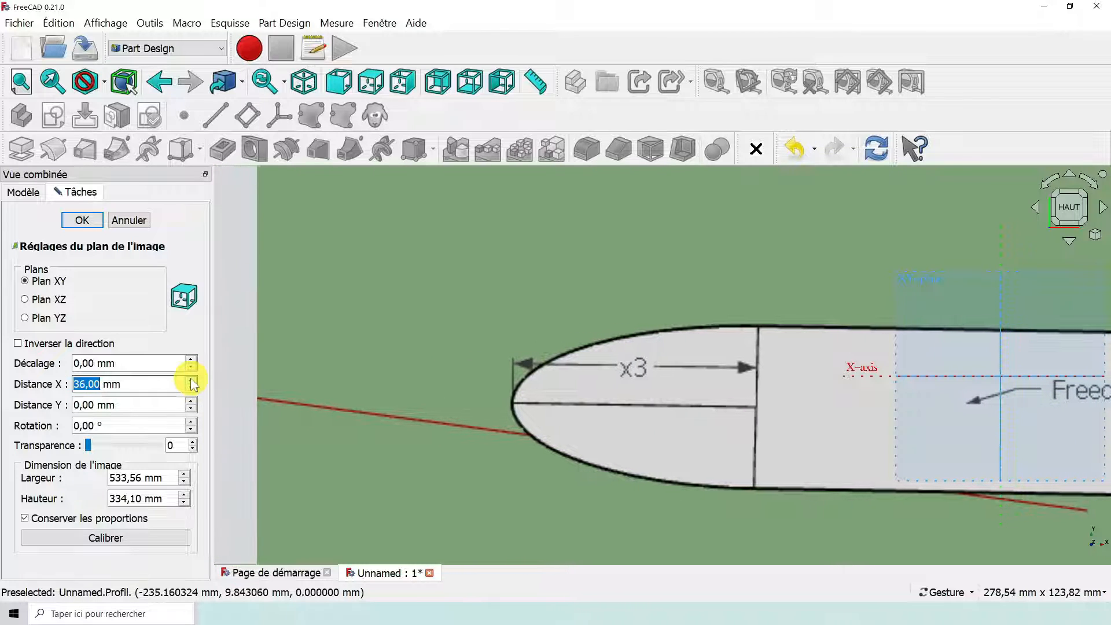
scroll(192, 384, up, 5)
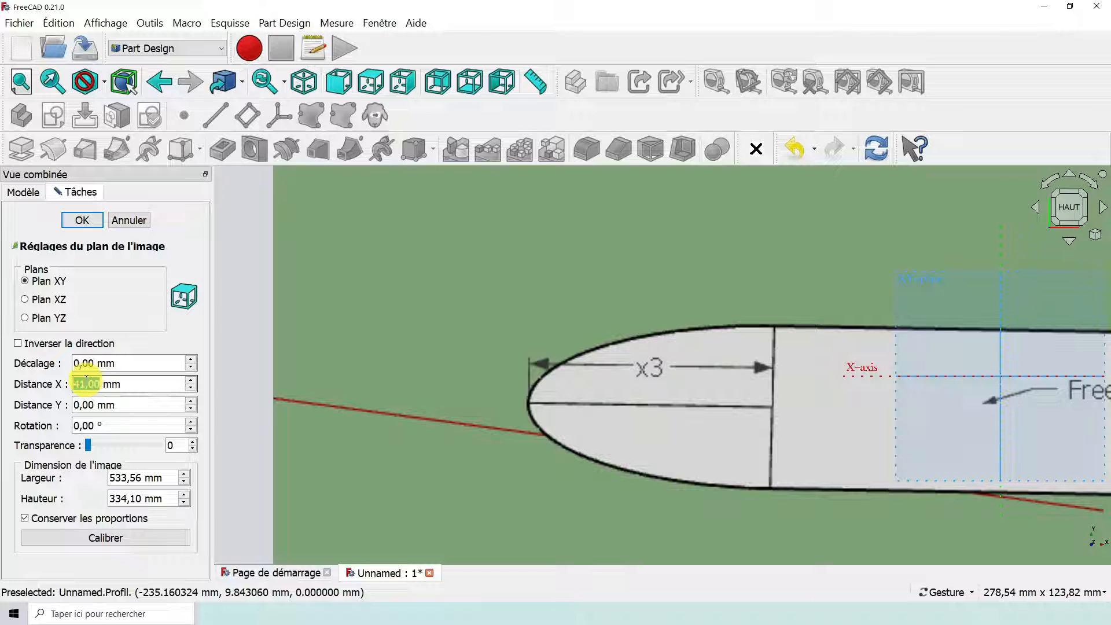
Set the Profil image's X distance to 100 mm.
drag(86, 378, 73, 378)
text(1)
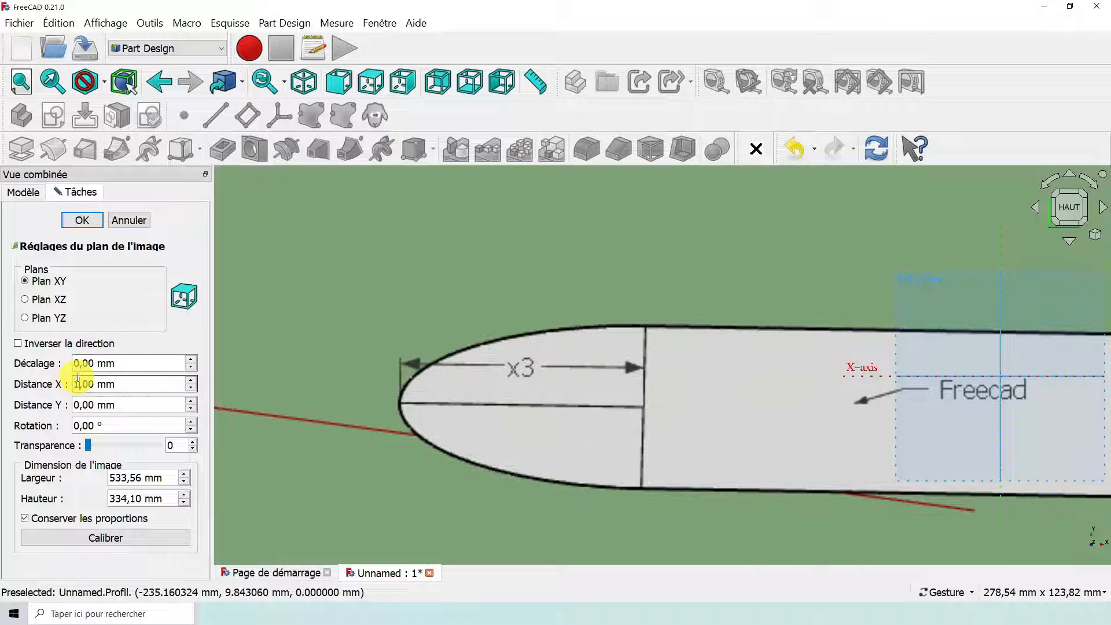
text(0)
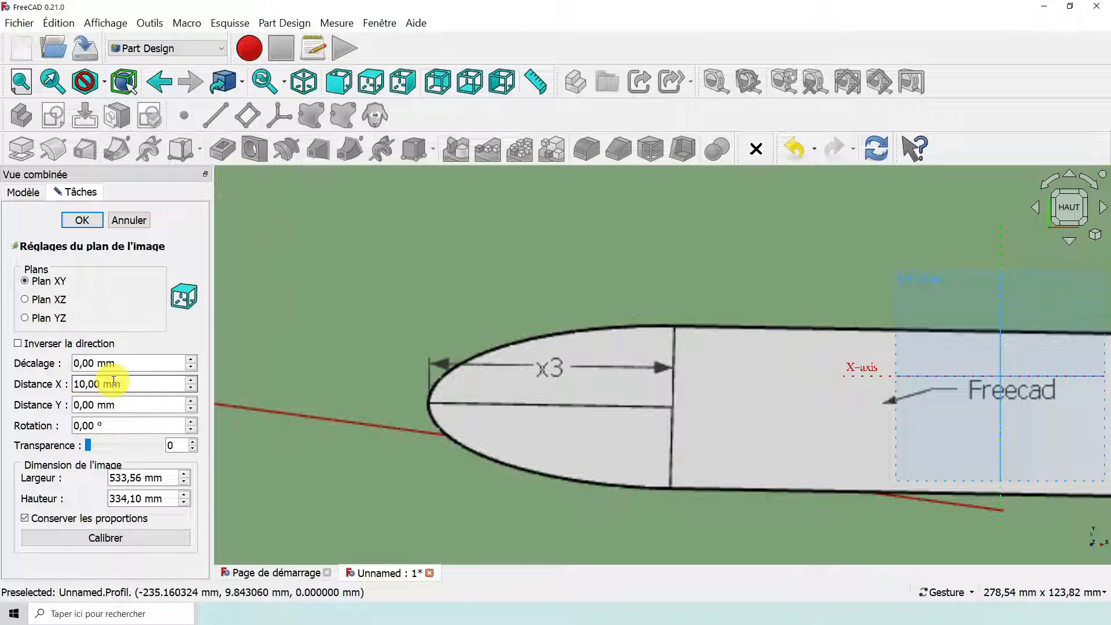
text(0)
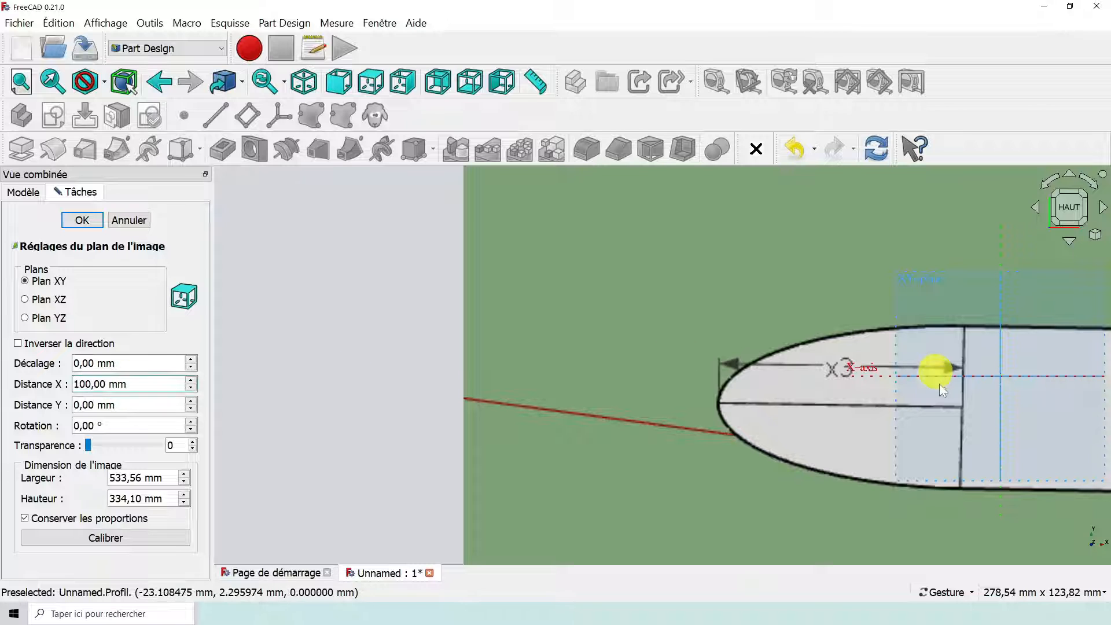
Raise the image's X distance in 1 mm increments to 111 mm, bringing the vertical line behind the nose onto the Y axis.
click(192, 381)
click(191, 380)
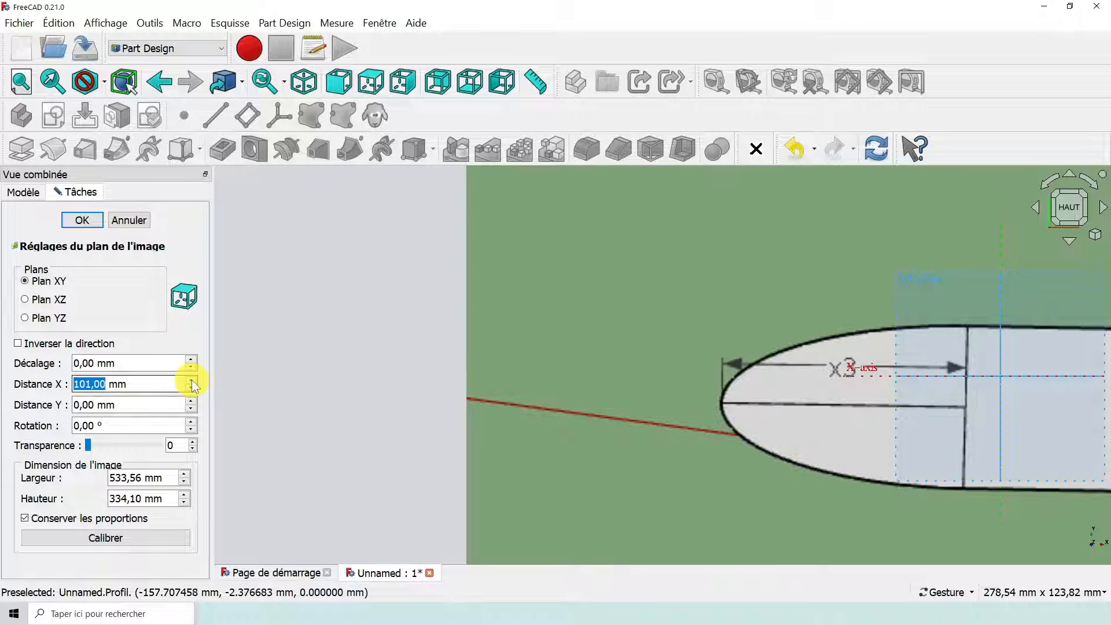
click(192, 380)
click(191, 380)
click(191, 380)
click(192, 380)
right_drag(643, 339, 261, 352)
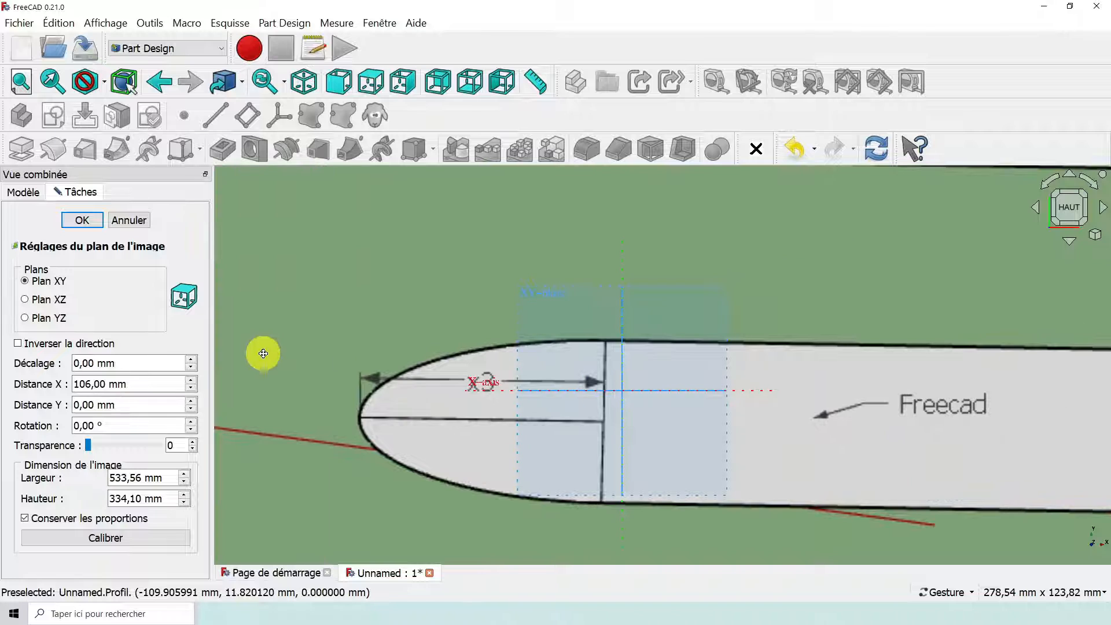
click(191, 381)
click(191, 380)
click(191, 381)
click(192, 380)
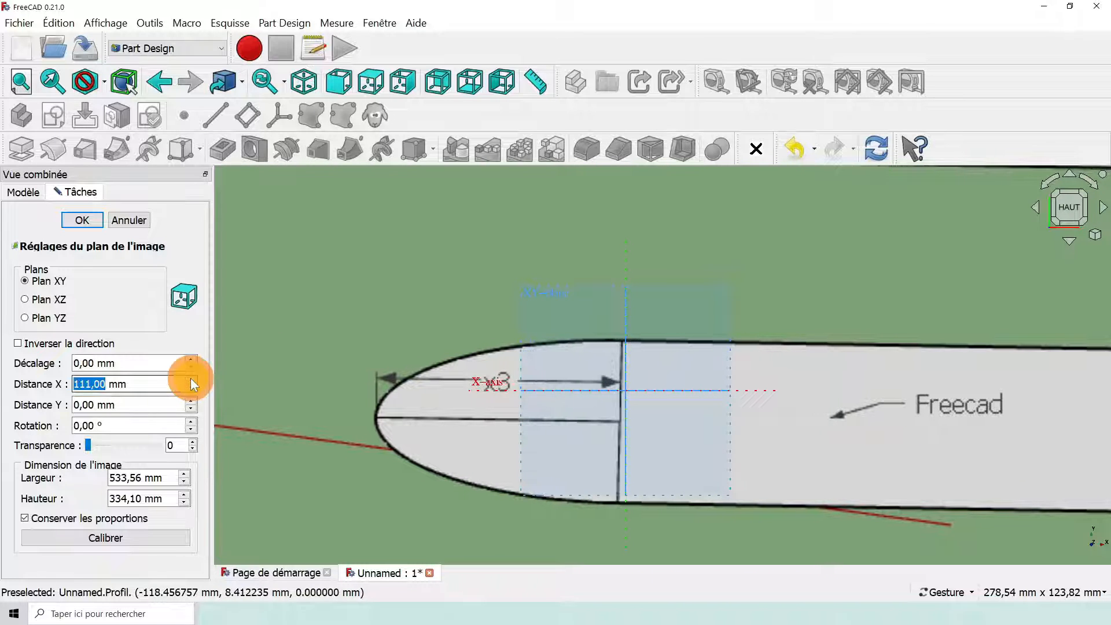
click(191, 381)
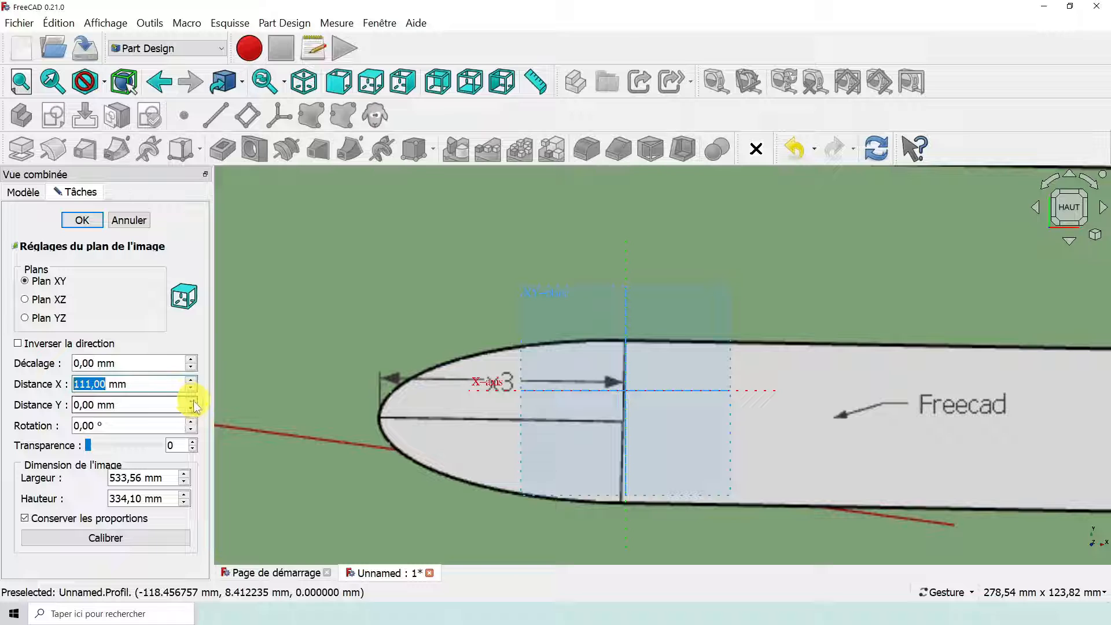
Raise the image's Y distance to 9 mm, bringing the nose centreline of the Freecad outline onto the X axis.
click(192, 400)
click(192, 401)
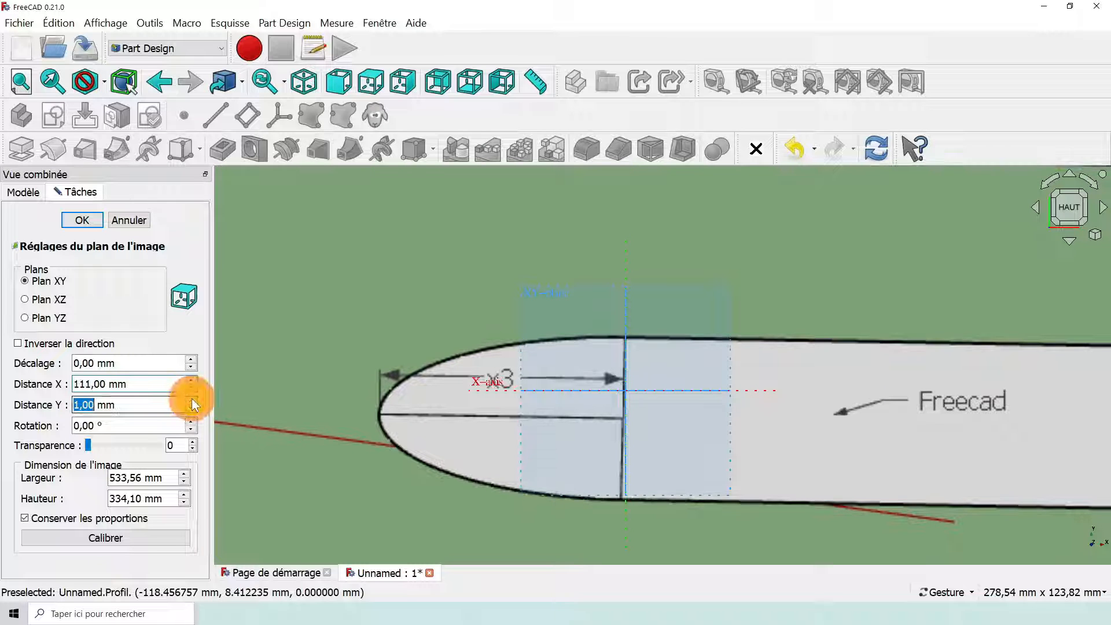
click(192, 401)
click(192, 401)
click(192, 401)
click(192, 400)
click(192, 401)
click(192, 400)
click(191, 401)
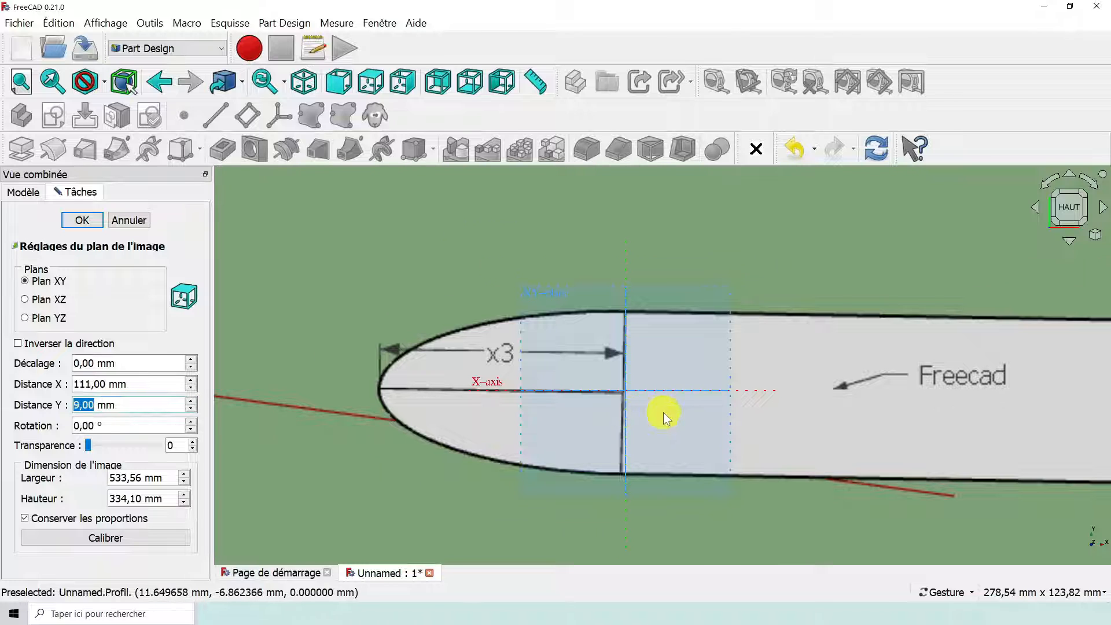
Fine-tune the image's X distance to 112 mm so the vertical nose line coincides with the Y axis at the origin.
scroll(664, 412, up, 3)
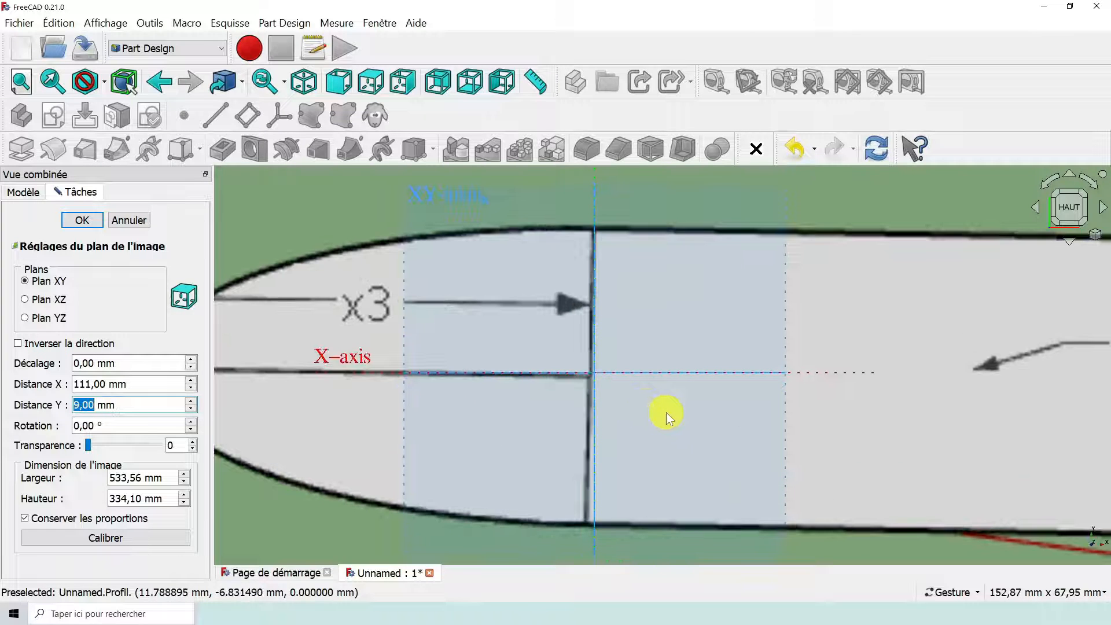
click(977, 593)
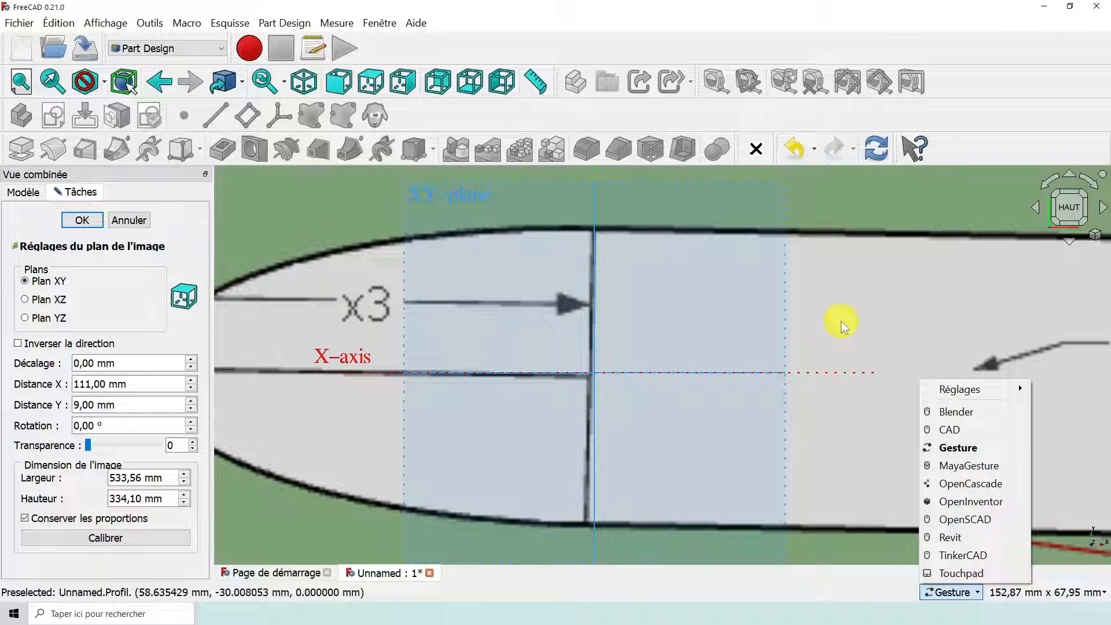
click(865, 346)
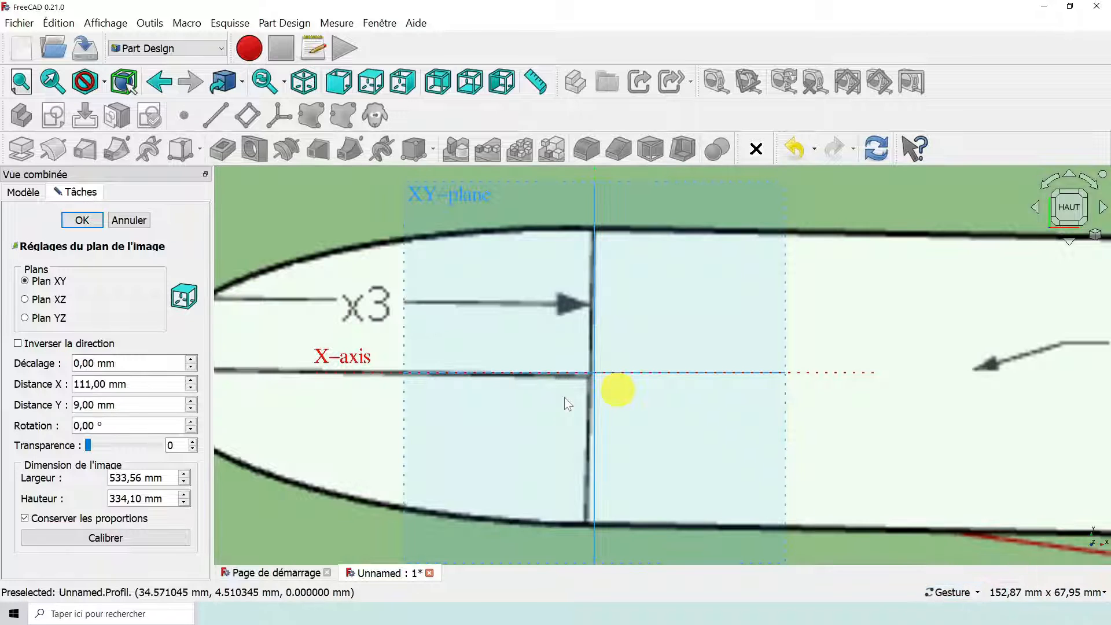
scroll(567, 397, up, 4)
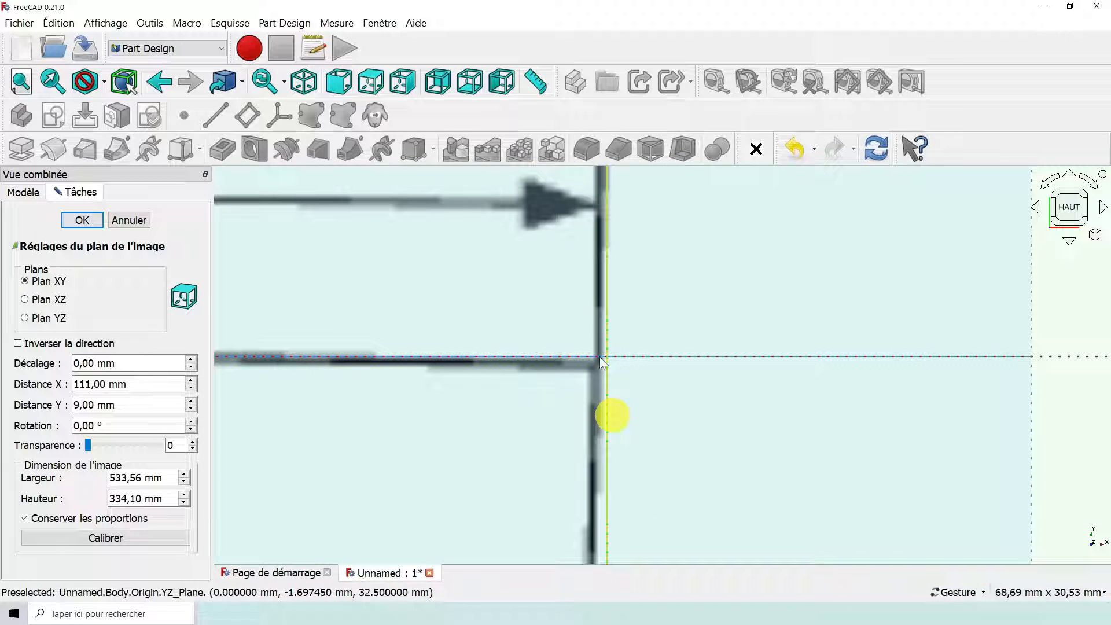
click(191, 388)
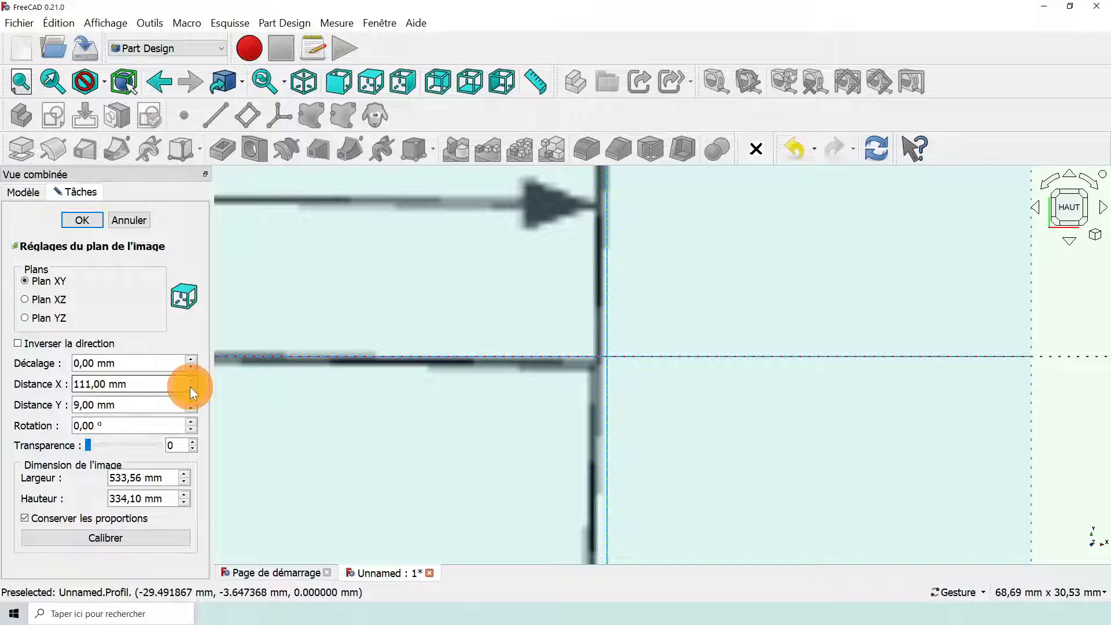
click(190, 387)
click(190, 387)
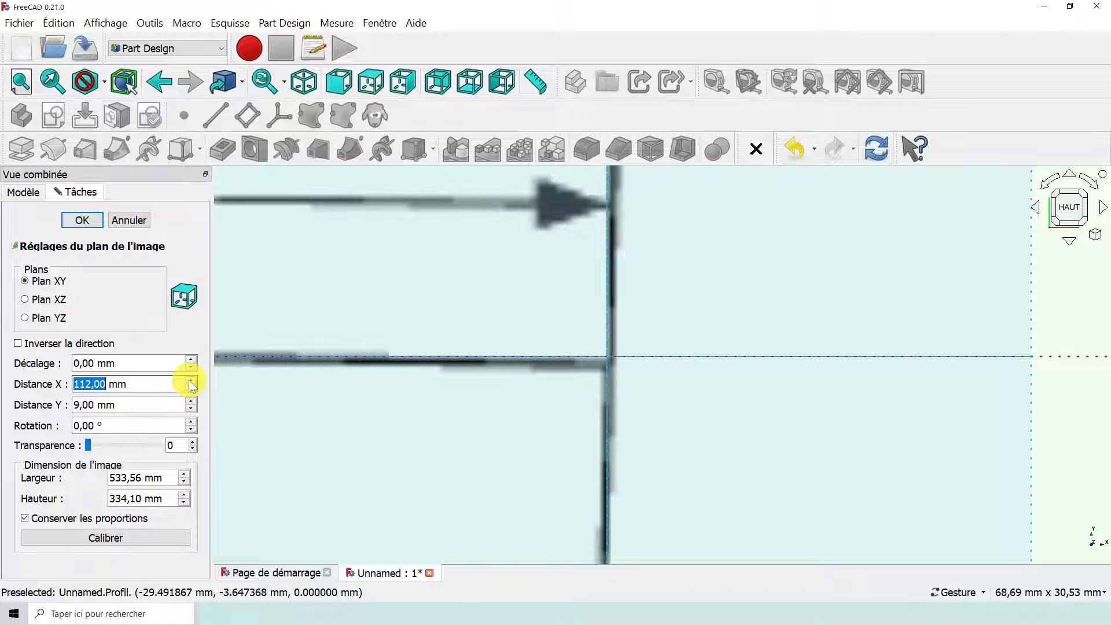
Set the Profil image's Y distance to 9.5 mm so the nose centreline meets the X axis at the origin.
click(190, 408)
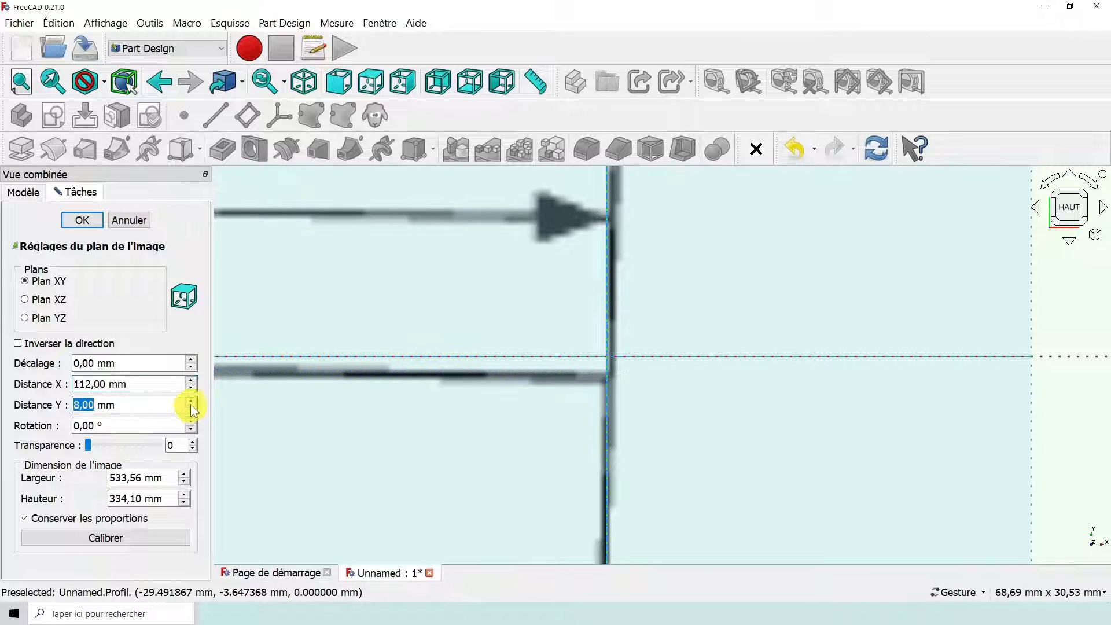
click(190, 402)
click(190, 402)
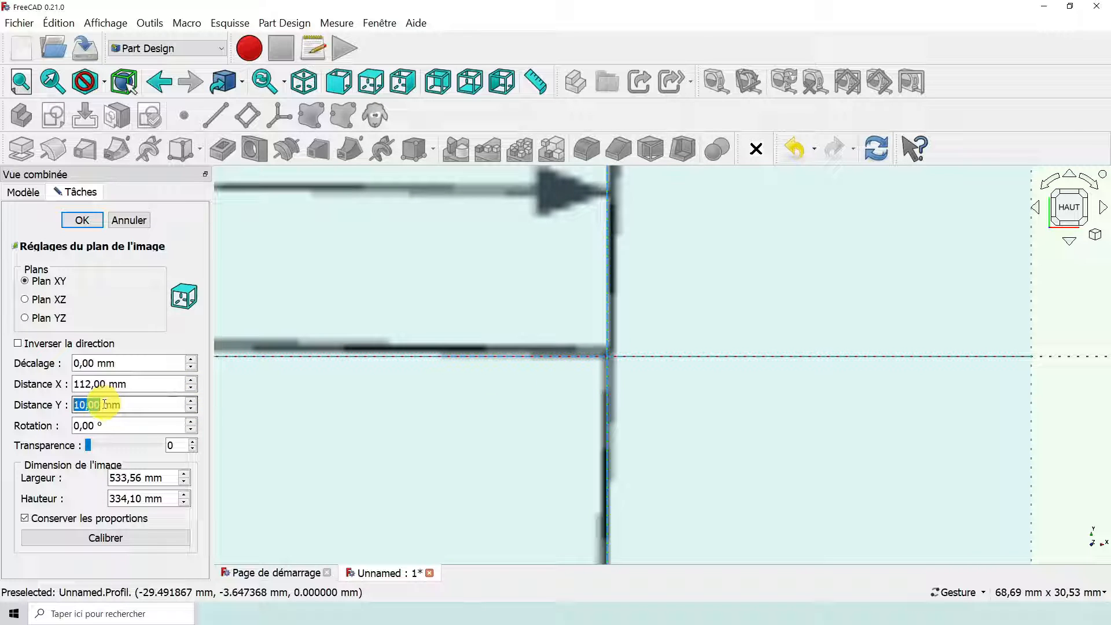
text(9)
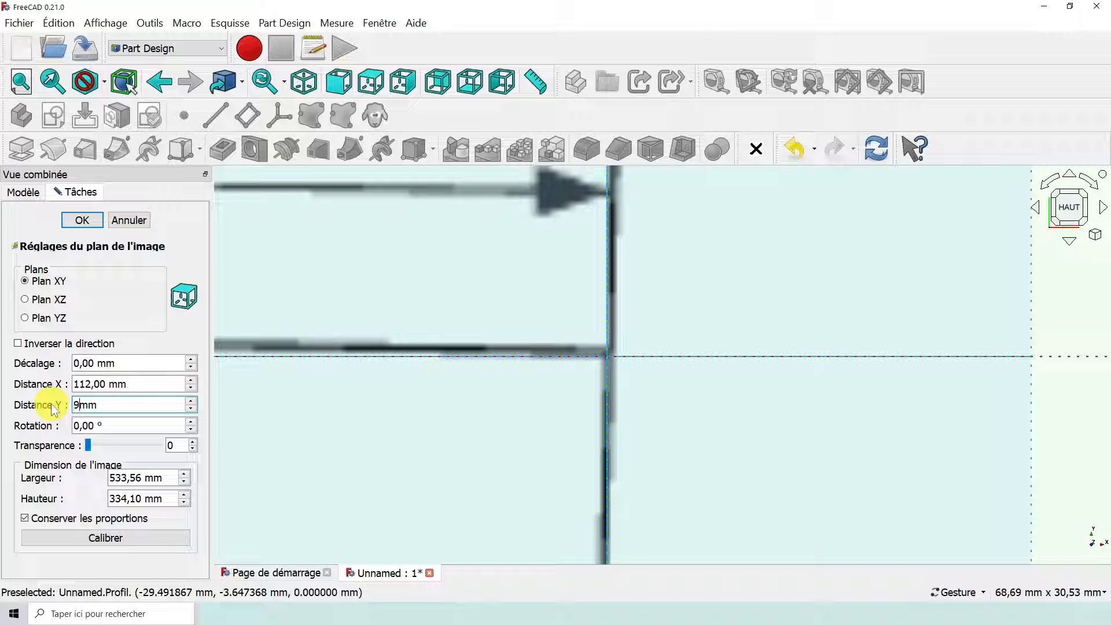
text(.5)
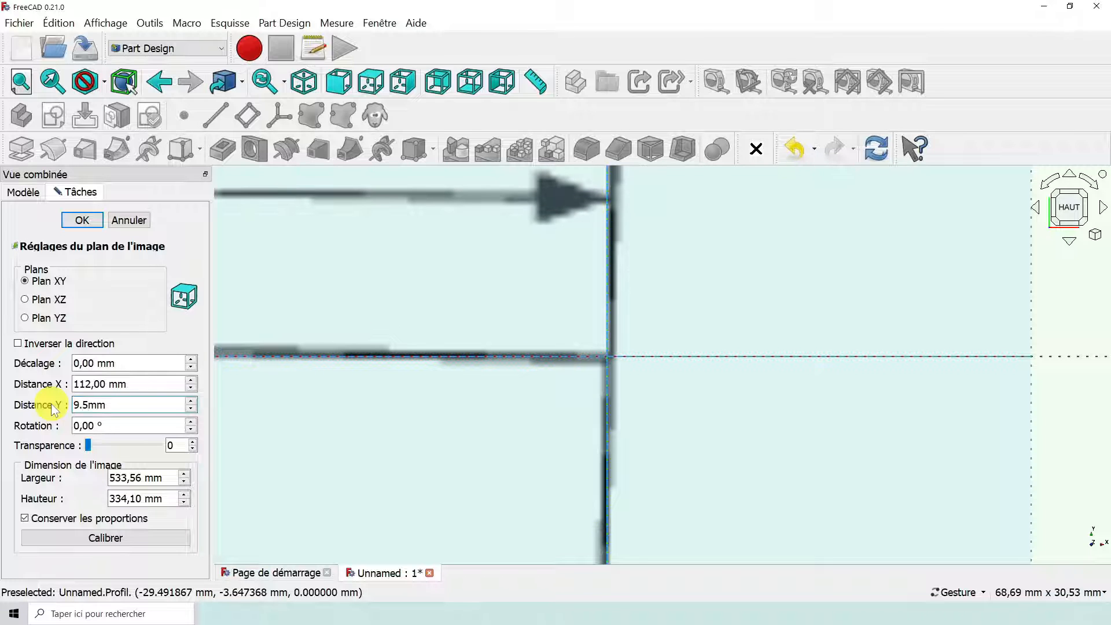
scroll(777, 369, down, 5)
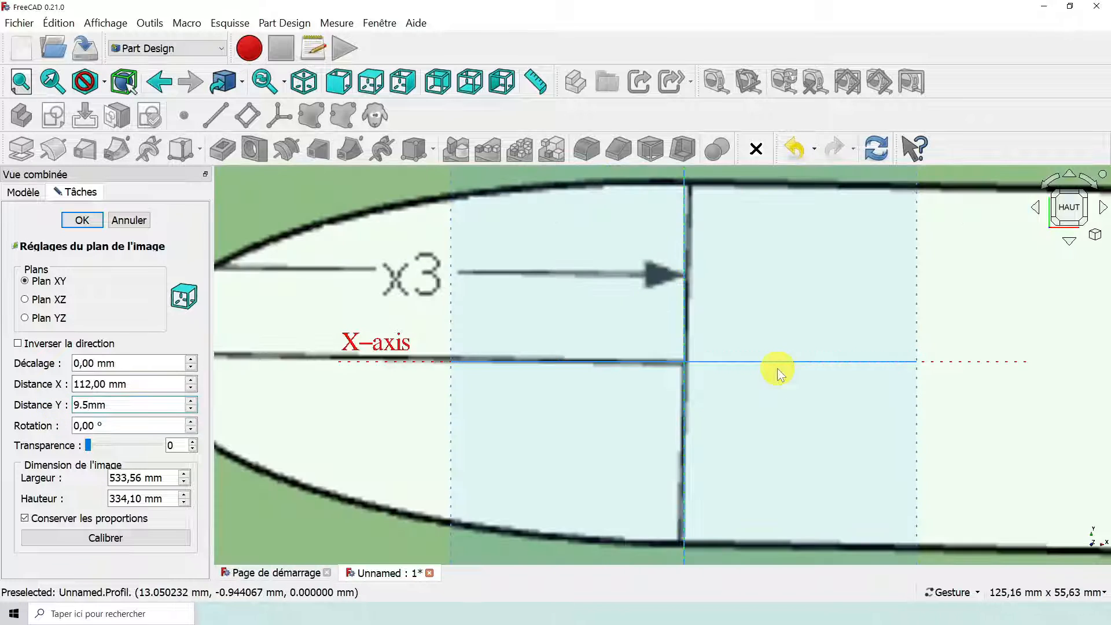
scroll(811, 401, up, 2)
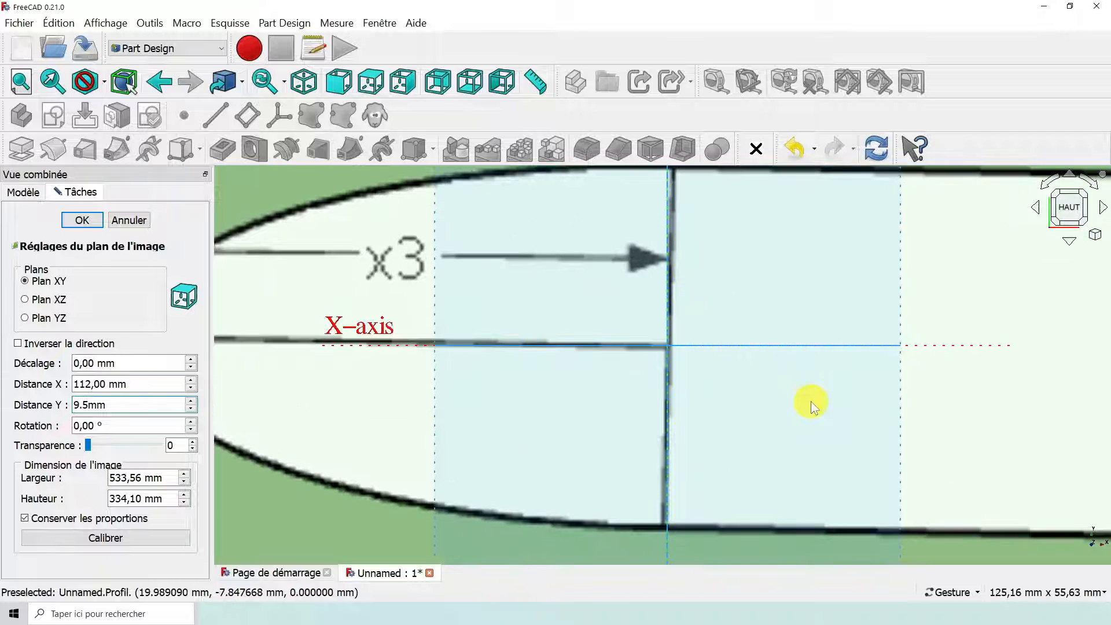
scroll(811, 402, down, 2)
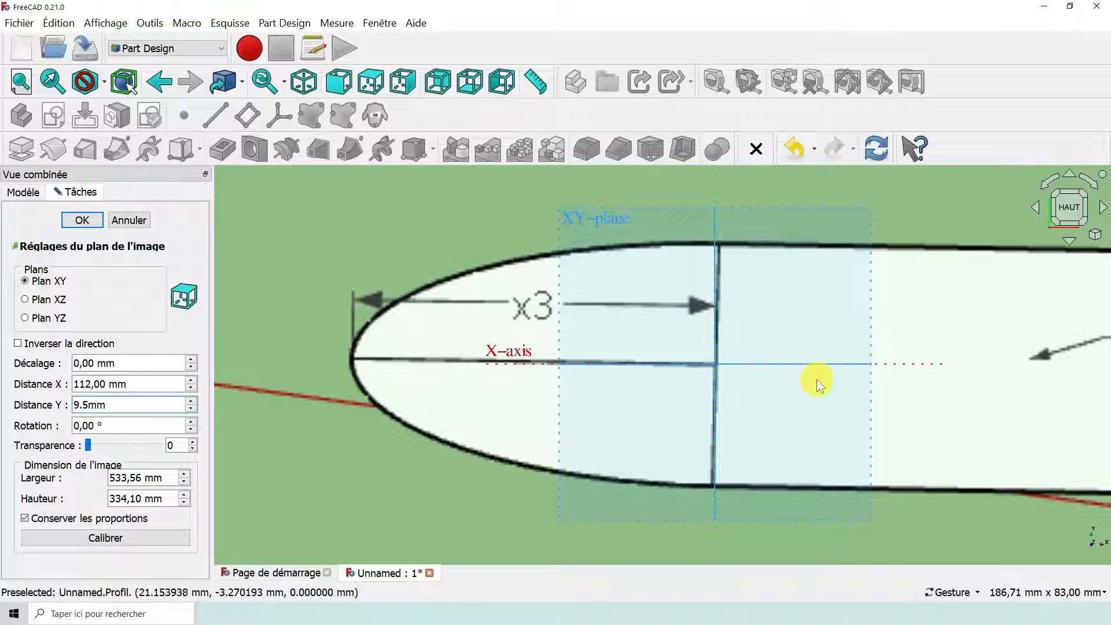
Rotate the Profil image by 1° so the Freecad outline's long edges run parallel to the X axis.
scroll(817, 381, down, 2)
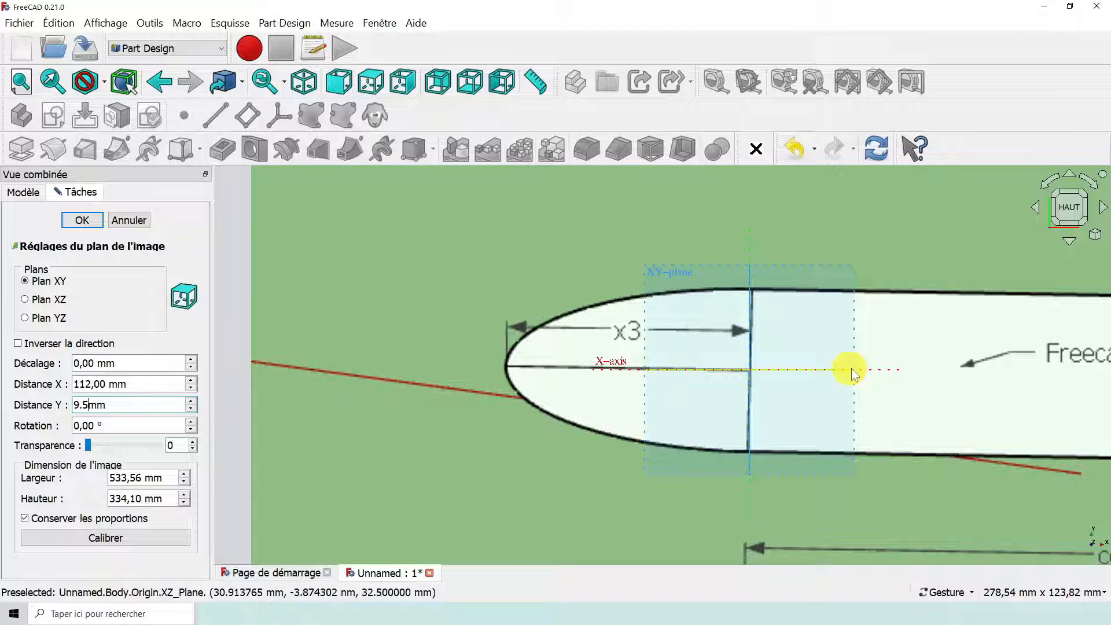
scroll(901, 385, up, 1)
scroll(902, 384, up, 2)
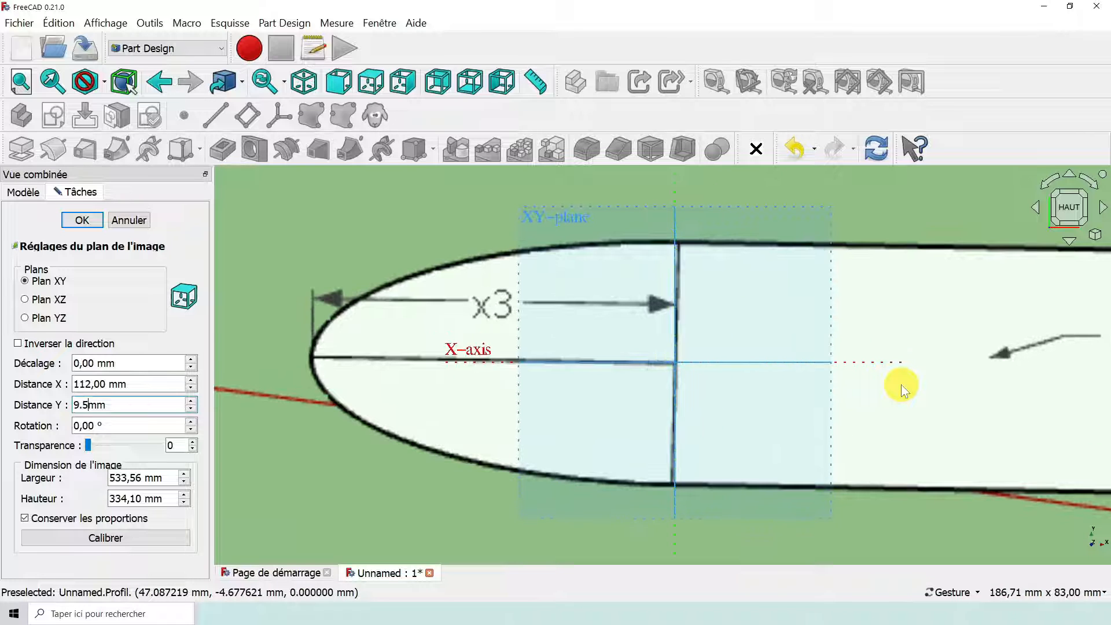
scroll(904, 380, down, 6)
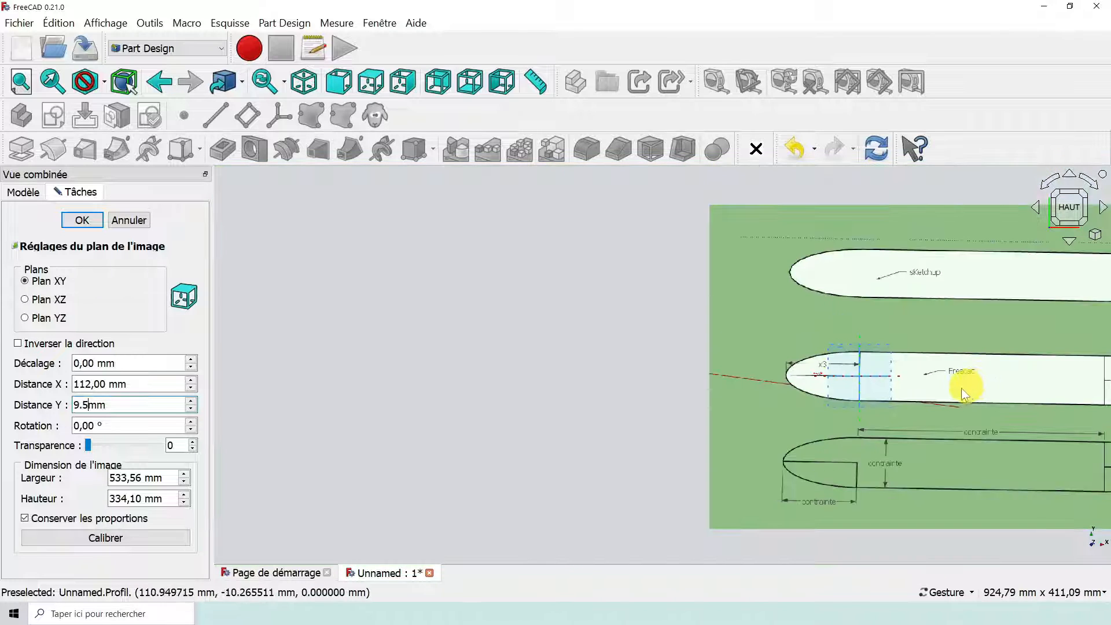
scroll(961, 388, up, 2)
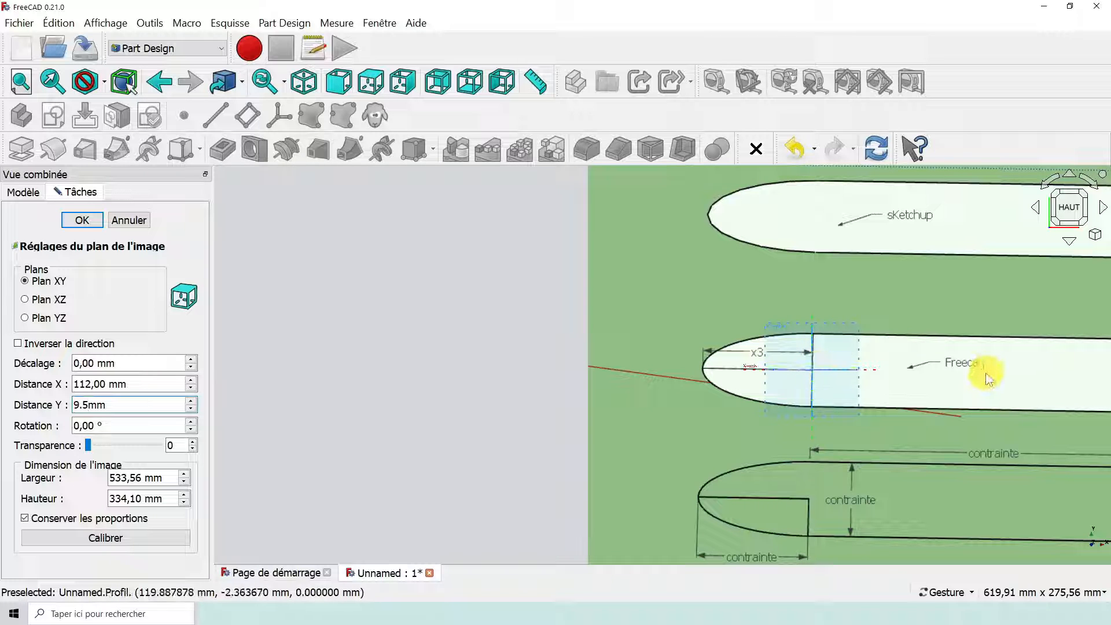
scroll(1023, 383, down, 3)
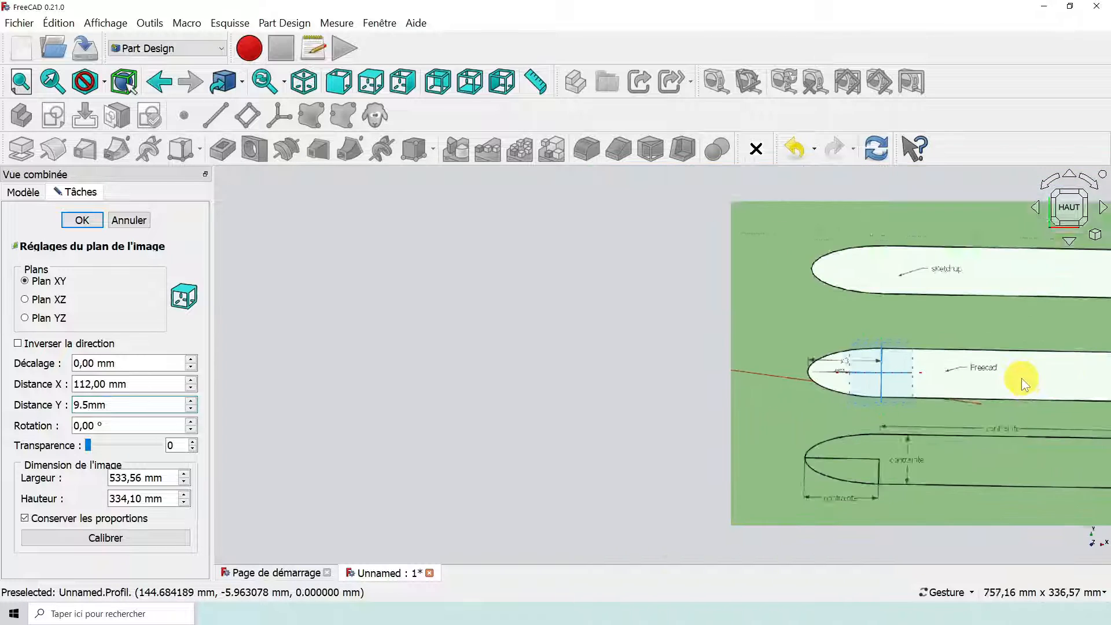
right_drag(1023, 380, 745, 378)
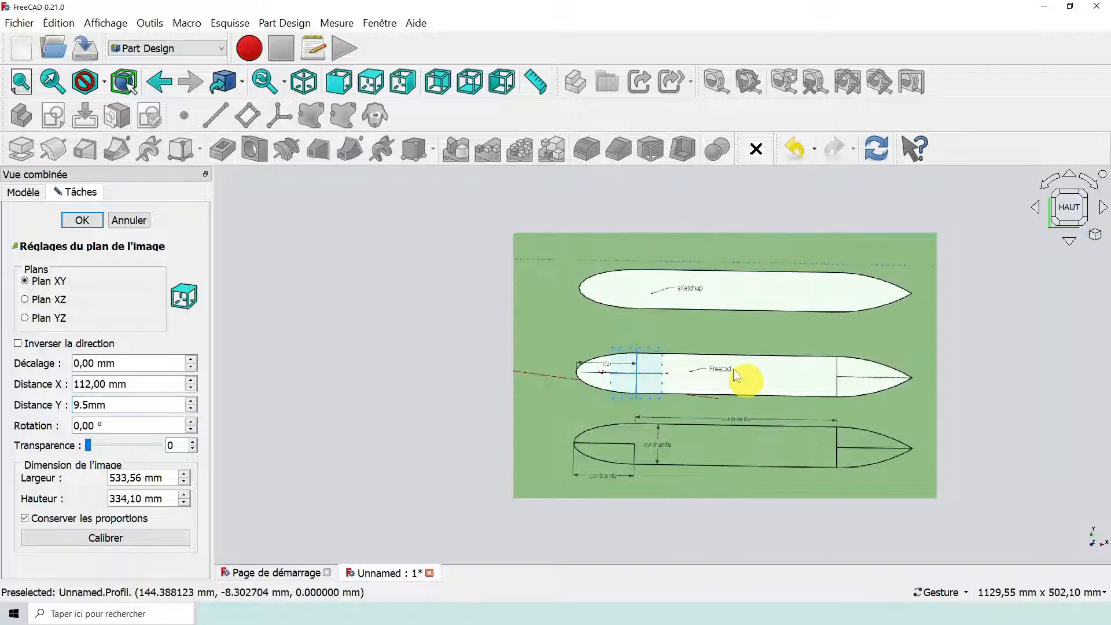
scroll(707, 370, up, 2)
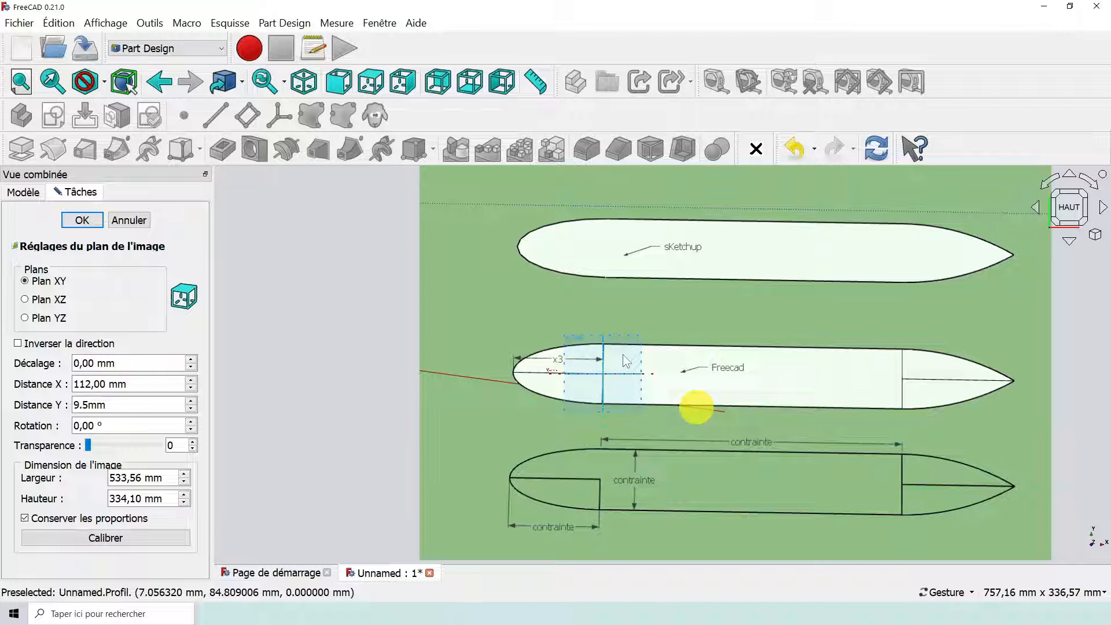
click(192, 421)
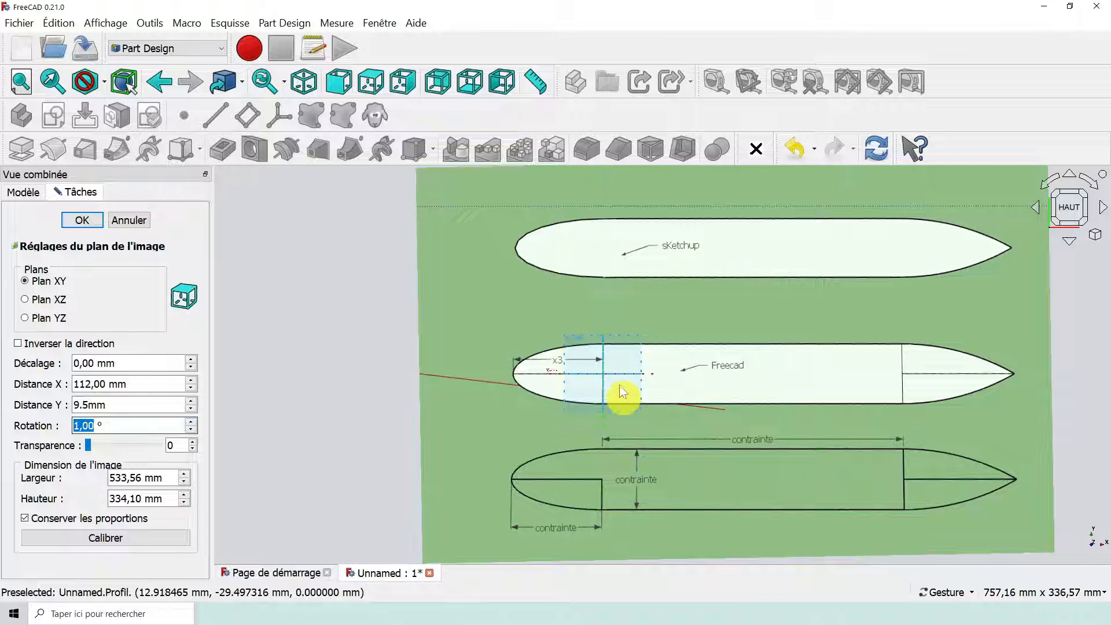
scroll(620, 378, up, 4)
scroll(620, 379, up, 4)
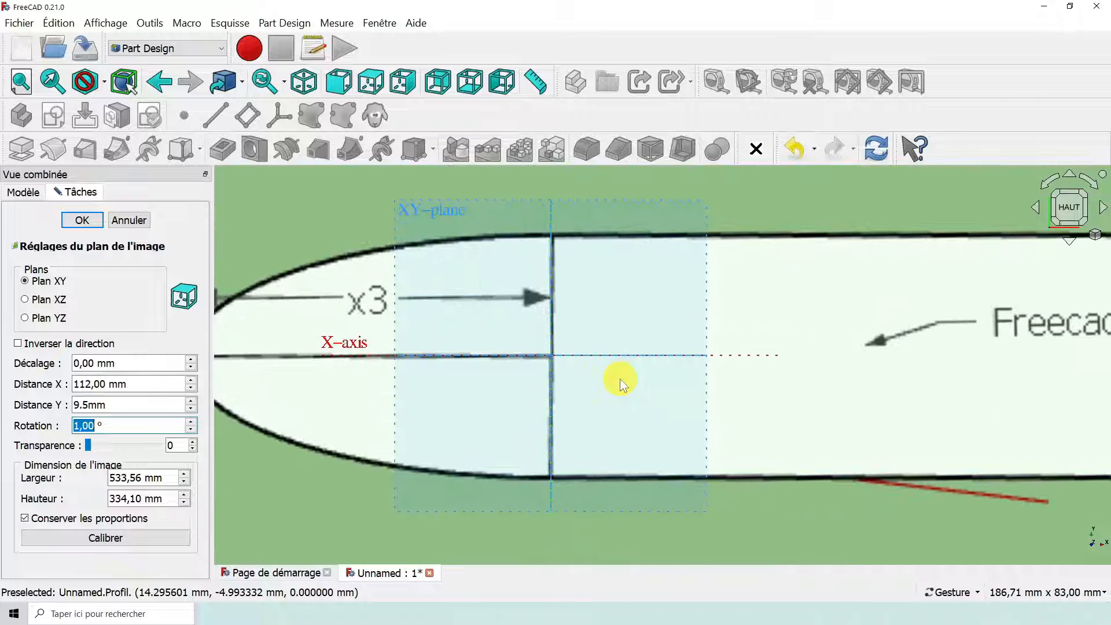
scroll(620, 378, down, 8)
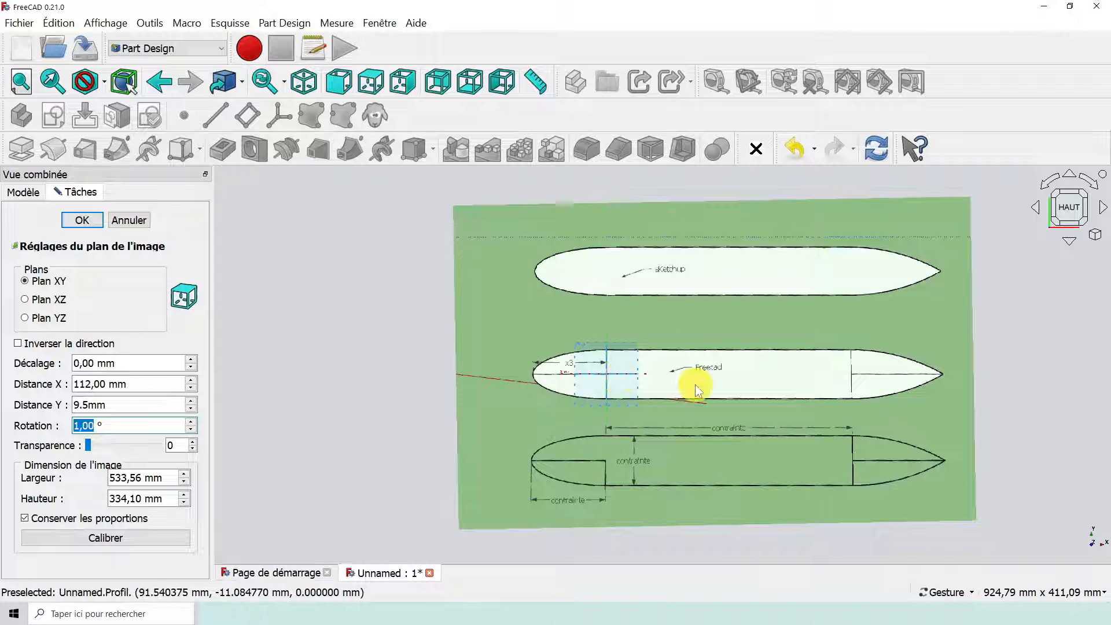
scroll(695, 384, up, 2)
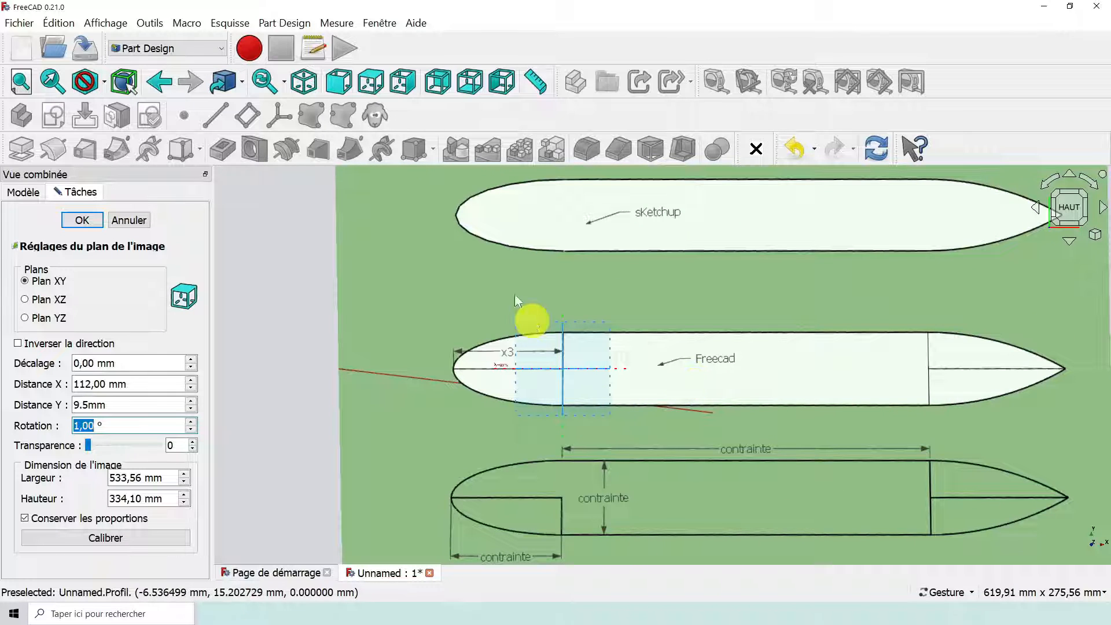
Accept the image plane settings of the Profil image.
click(20, 23)
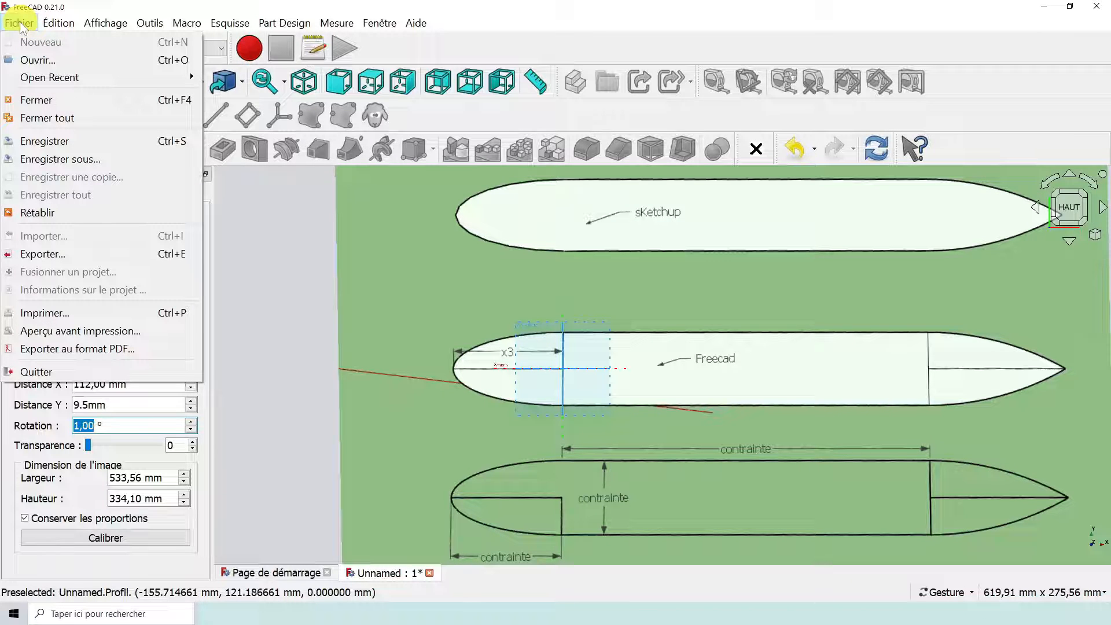
mouse_move(92, 25)
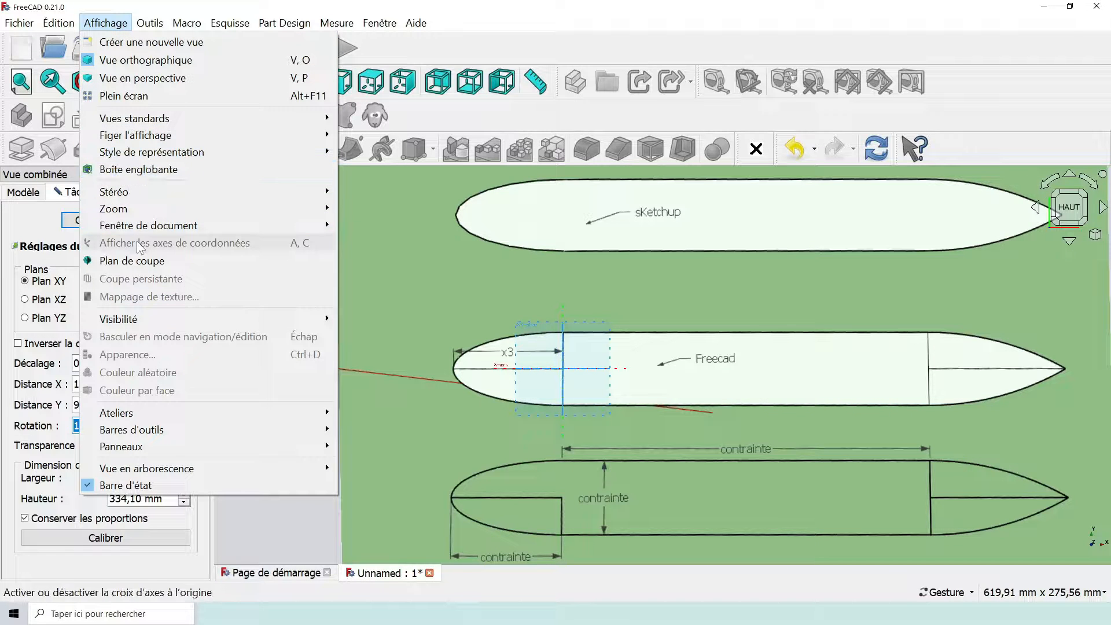
click(48, 217)
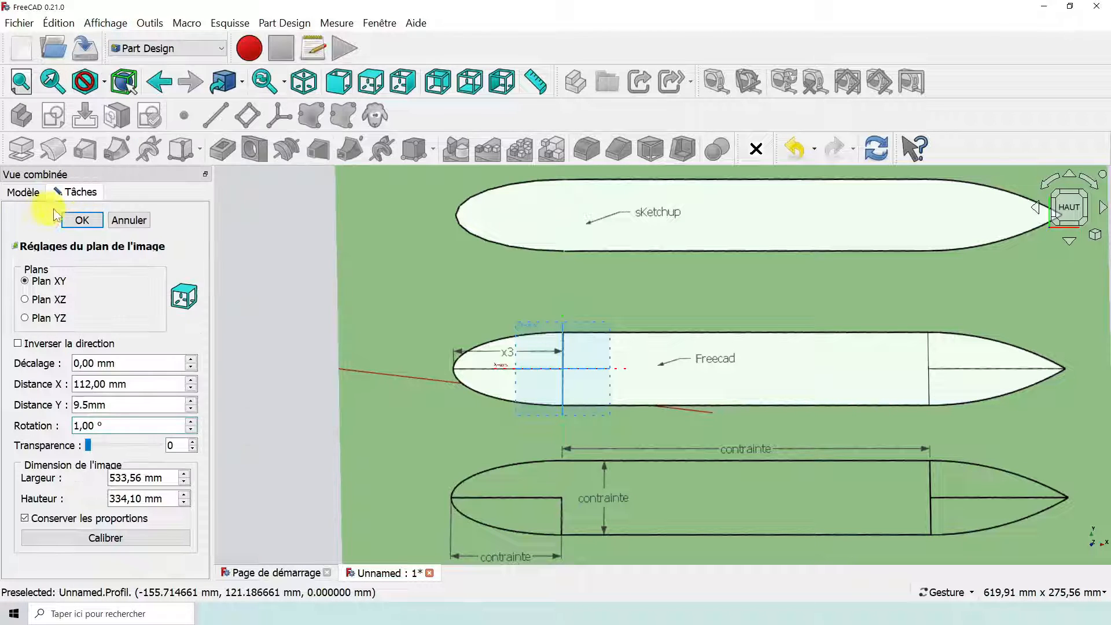
click(82, 219)
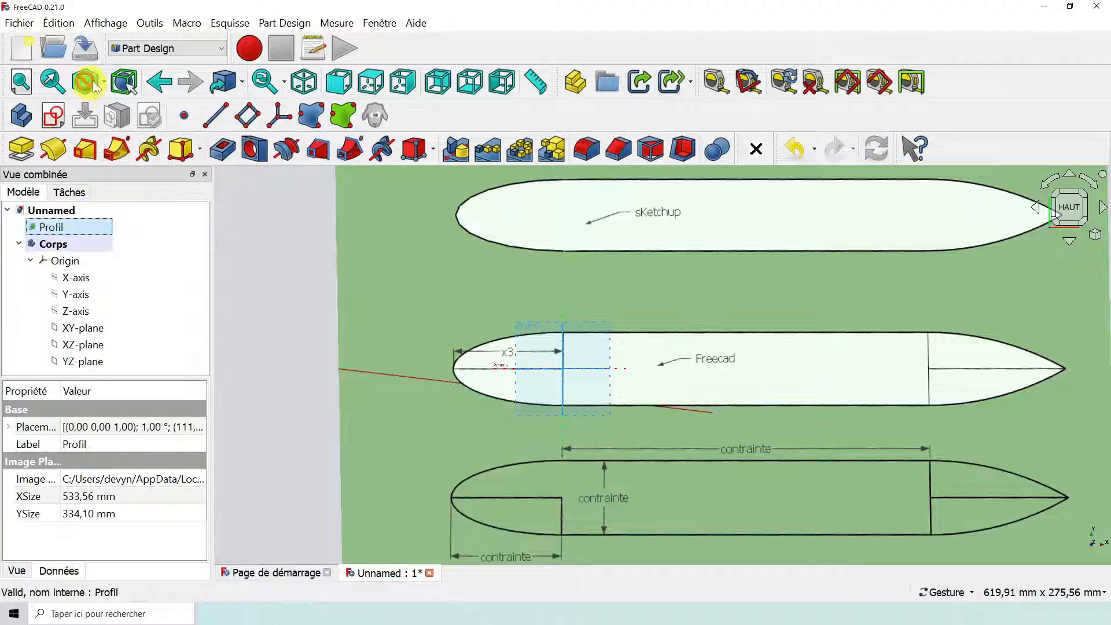
Display the coordinate axis cross at the origin over the Profil image.
click(106, 23)
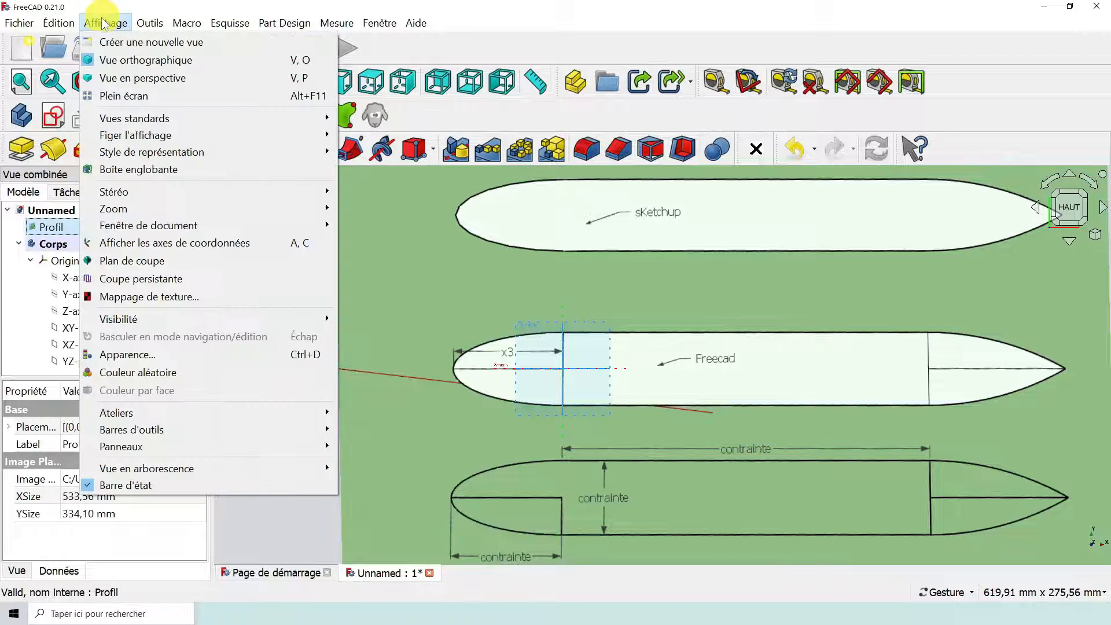
click(139, 245)
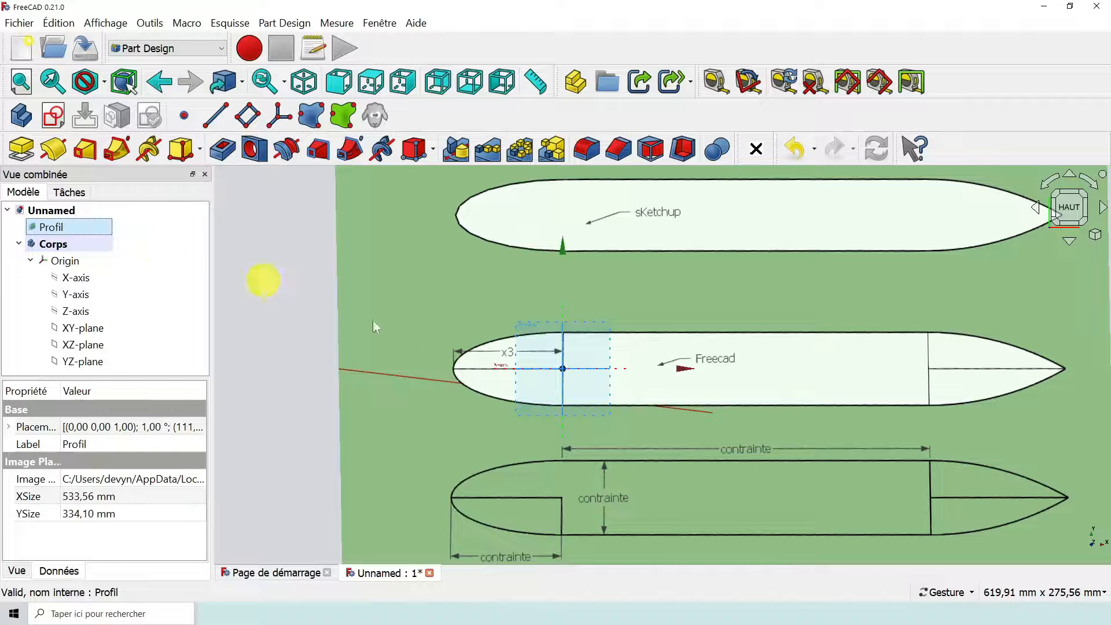
scroll(638, 325, down, 4)
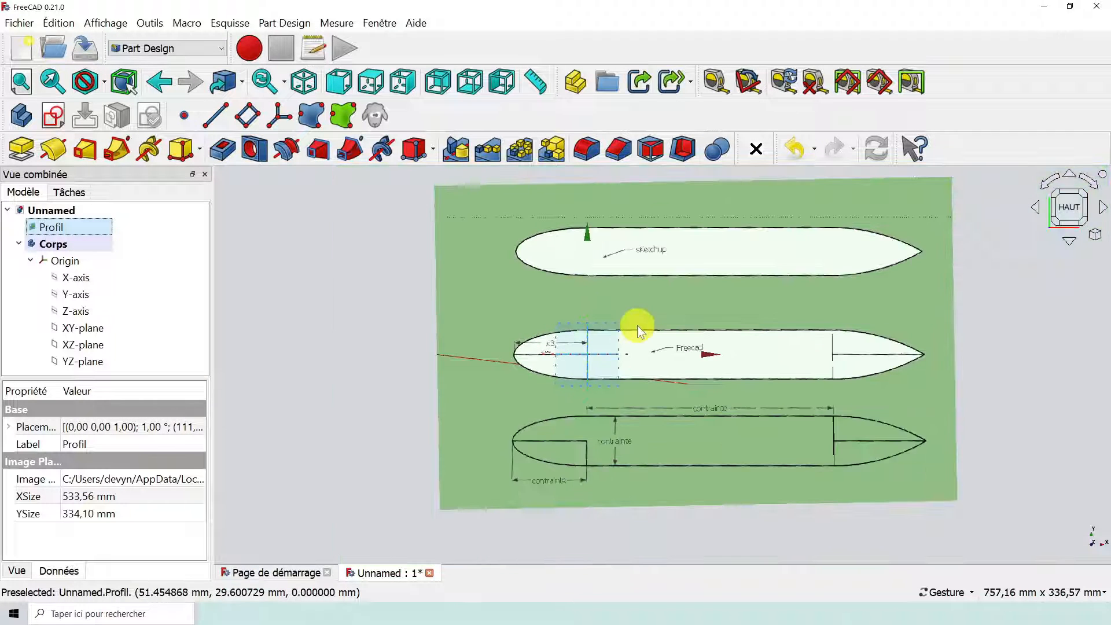
scroll(669, 360, down, 4)
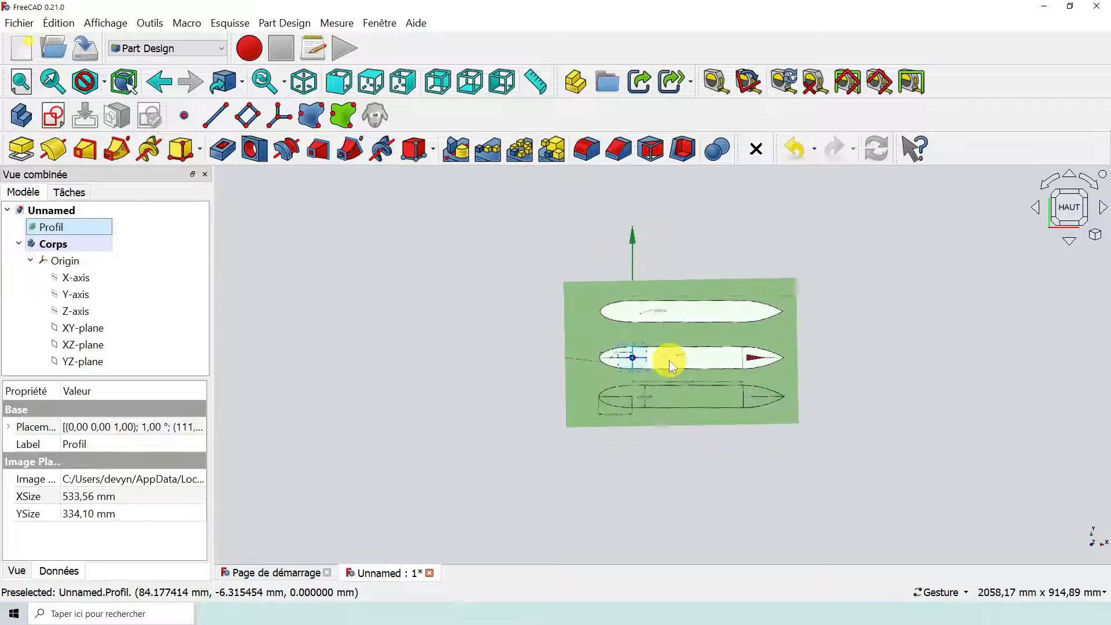
scroll(669, 360, up, 5)
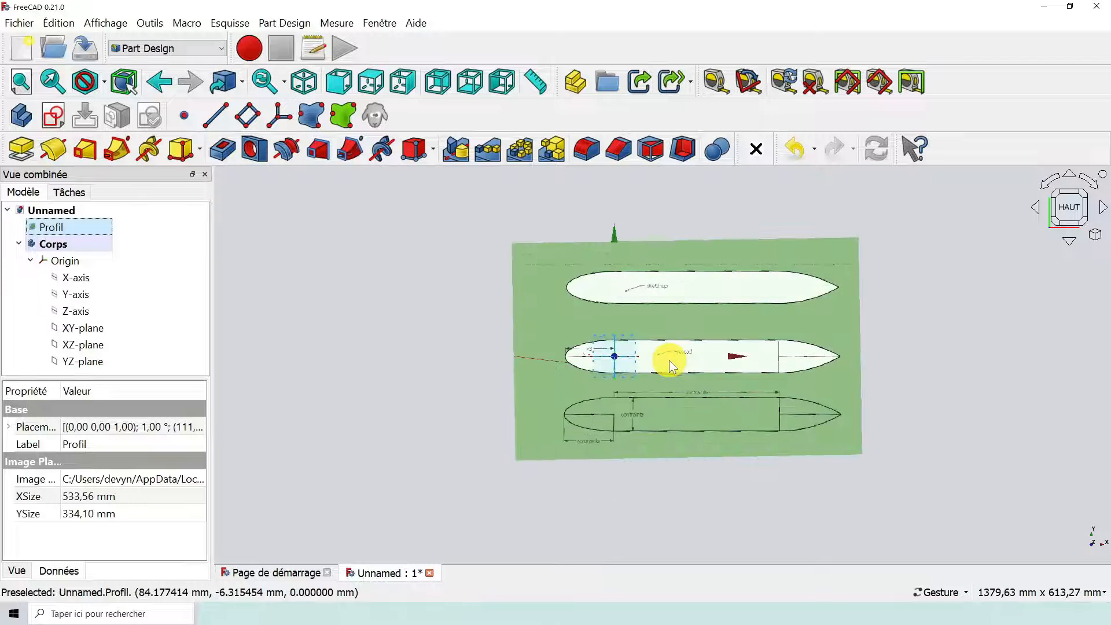
scroll(581, 342, up, 2)
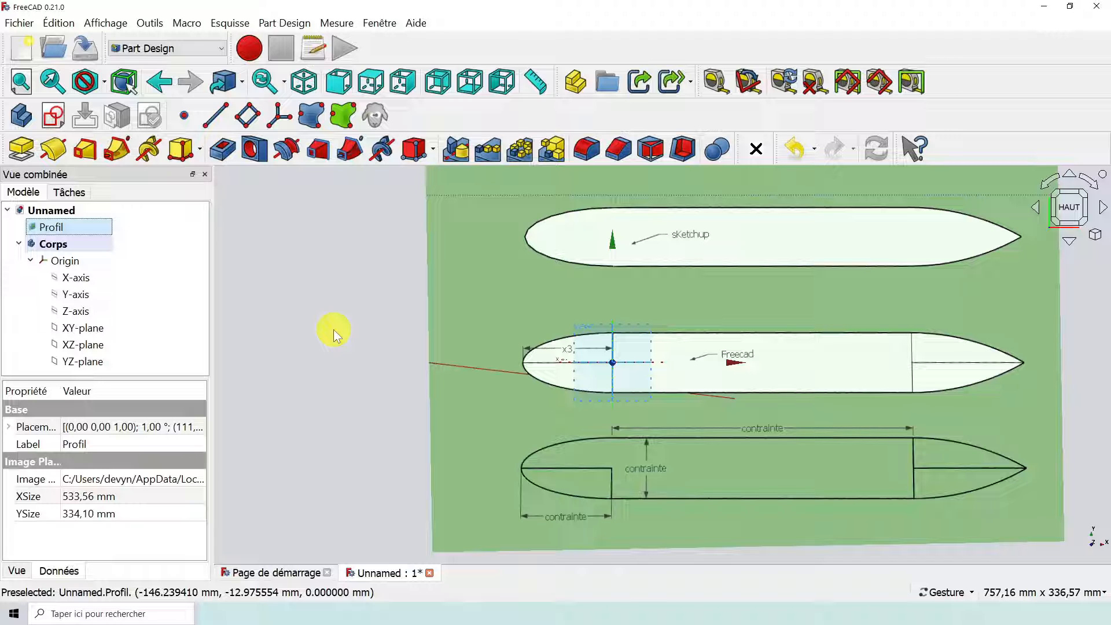
scroll(333, 329, down, 1)
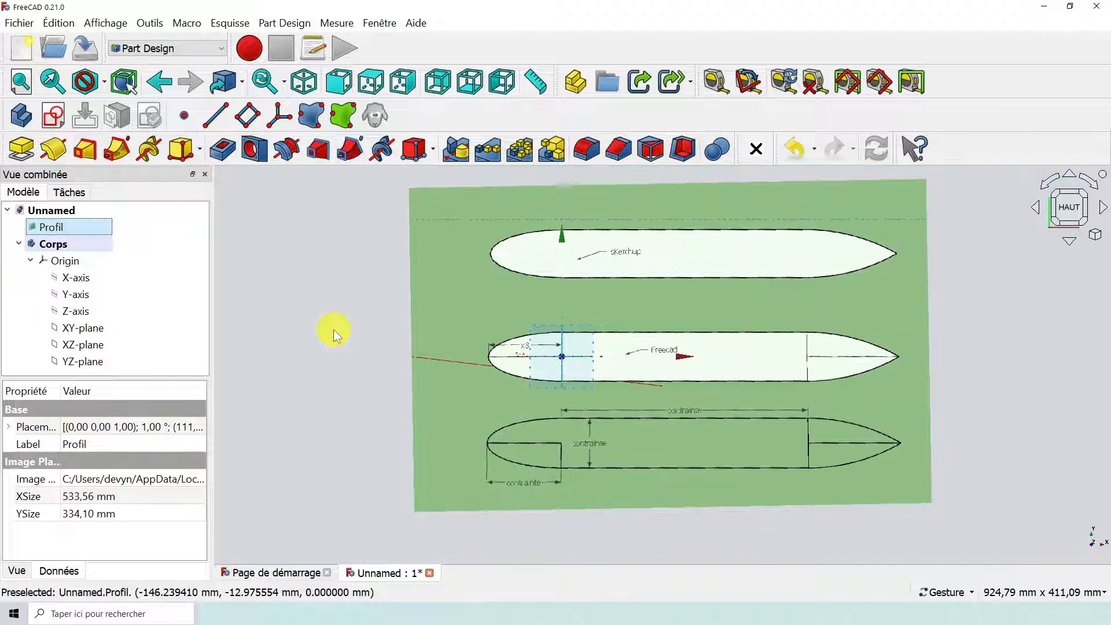
Create a new sketch in the body on the XY plane.
click(52, 115)
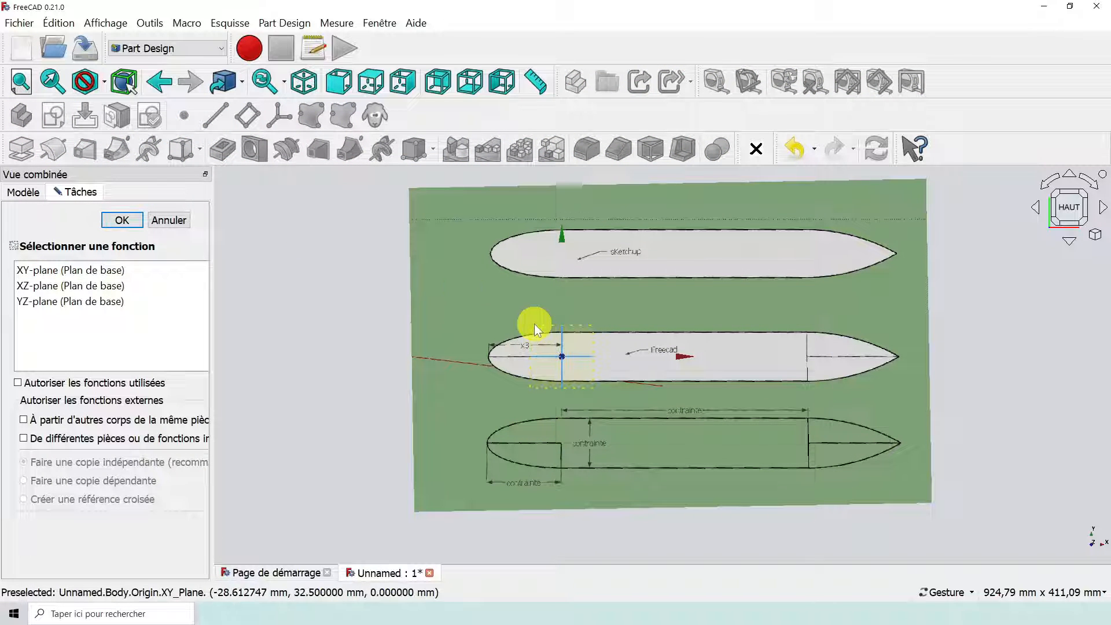
click(123, 221)
scroll(588, 336, up, 3)
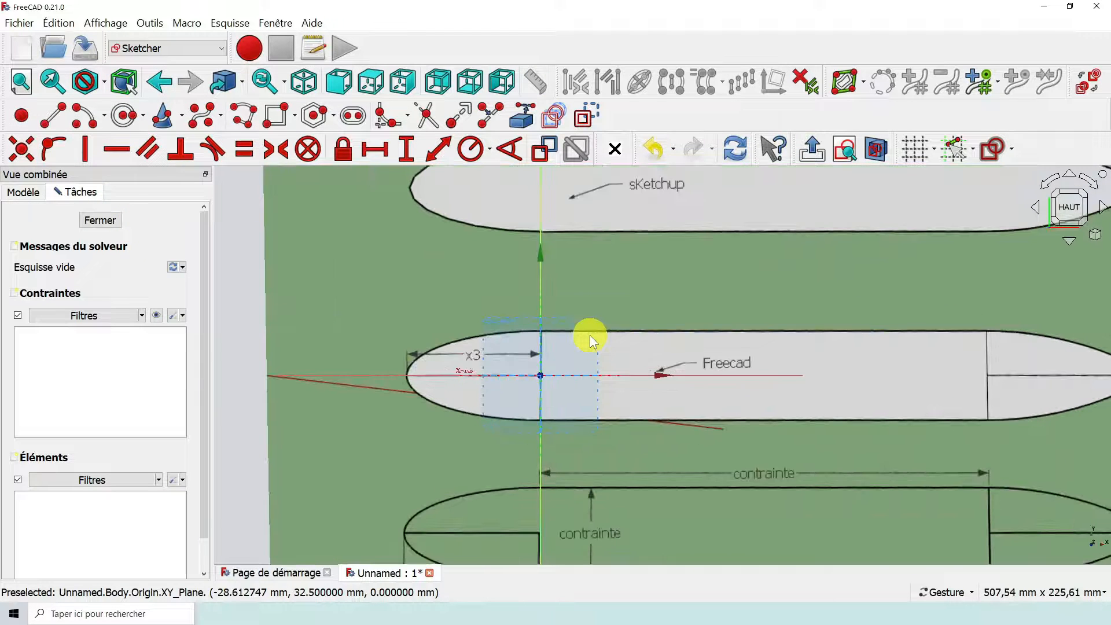
Sketch a rectangle about 254 mm long over the Freecad outline's straight middle section, starting its upper corner on the Y axis.
click(276, 115)
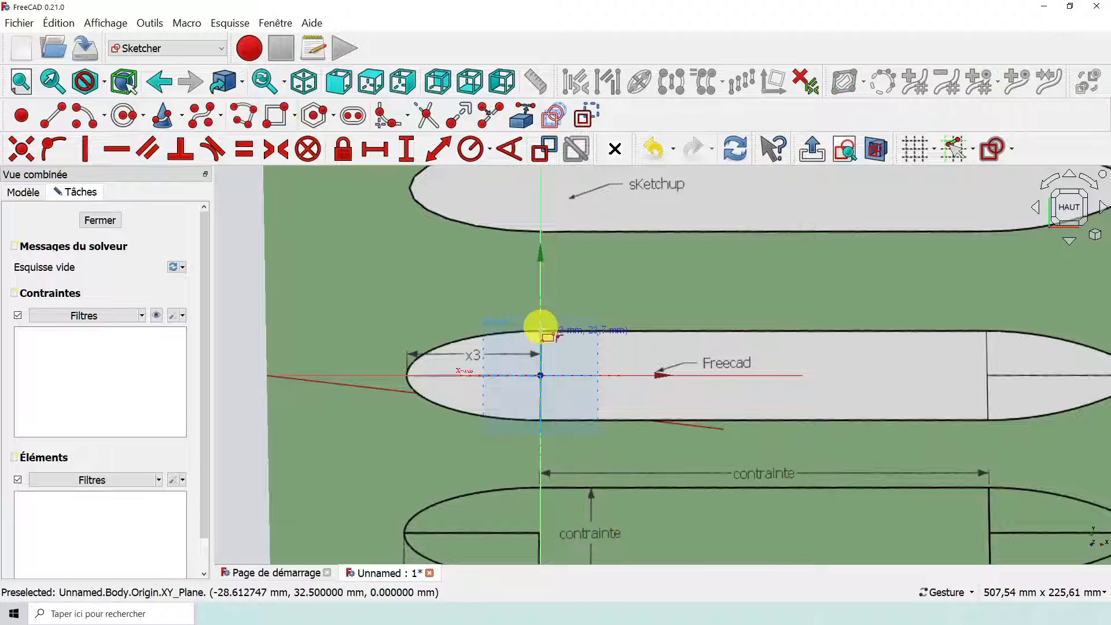
click(541, 329)
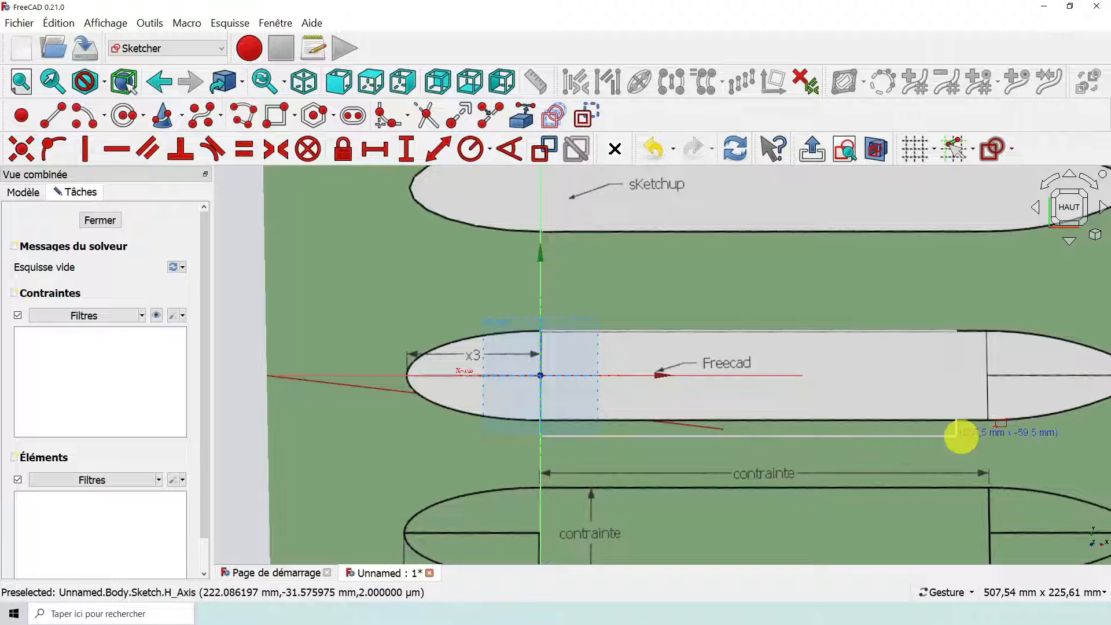
click(988, 419)
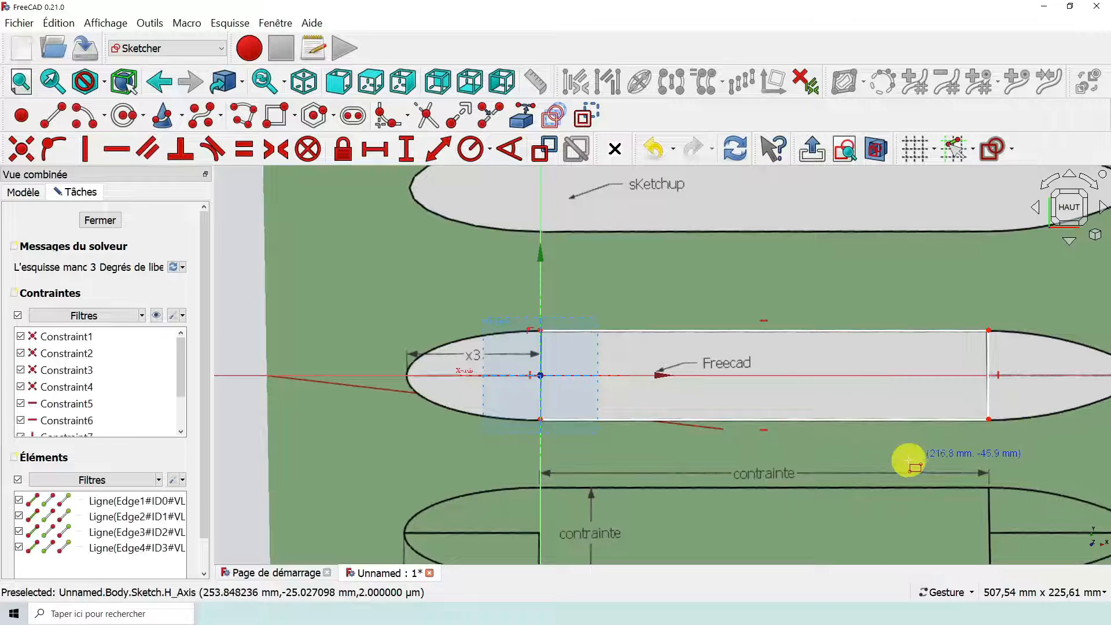
scroll(665, 354, down, 3)
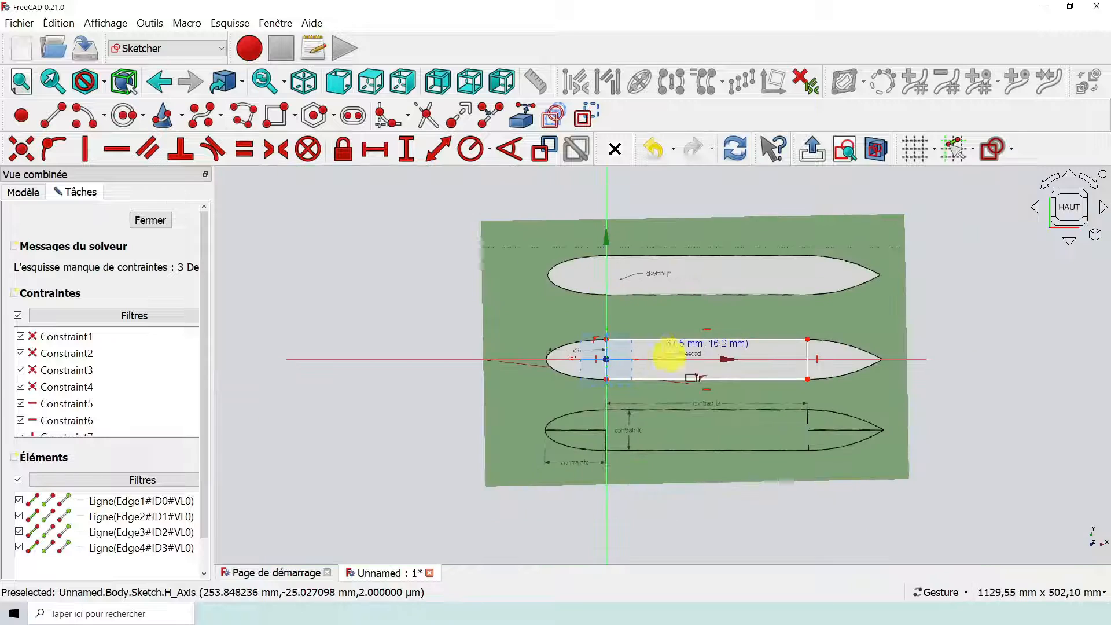
scroll(678, 365, up, 2)
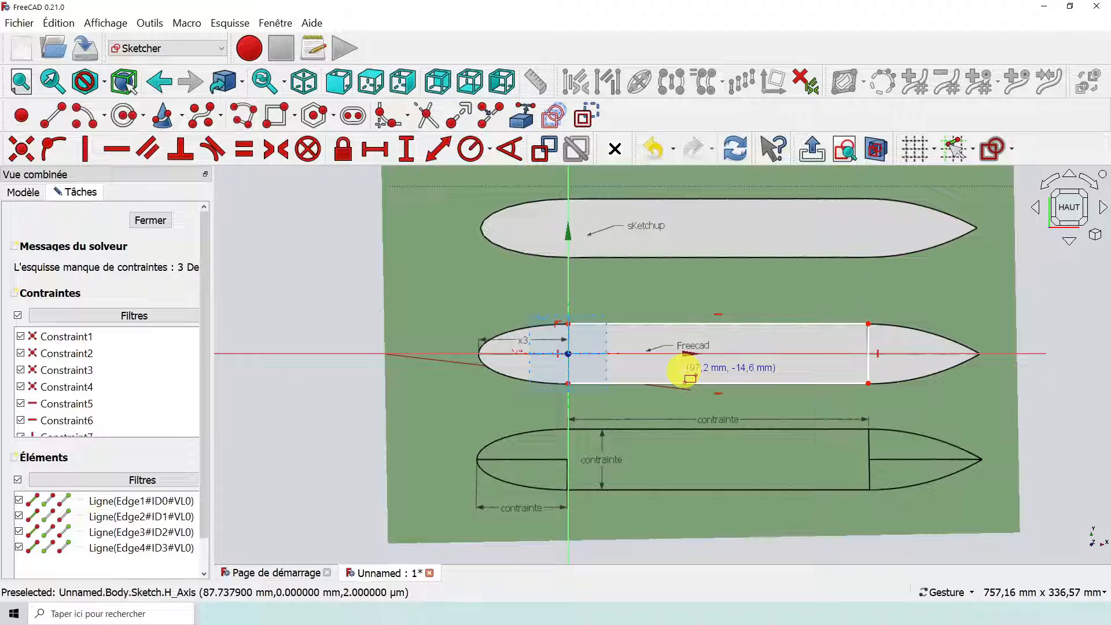
scroll(563, 352, up, 1)
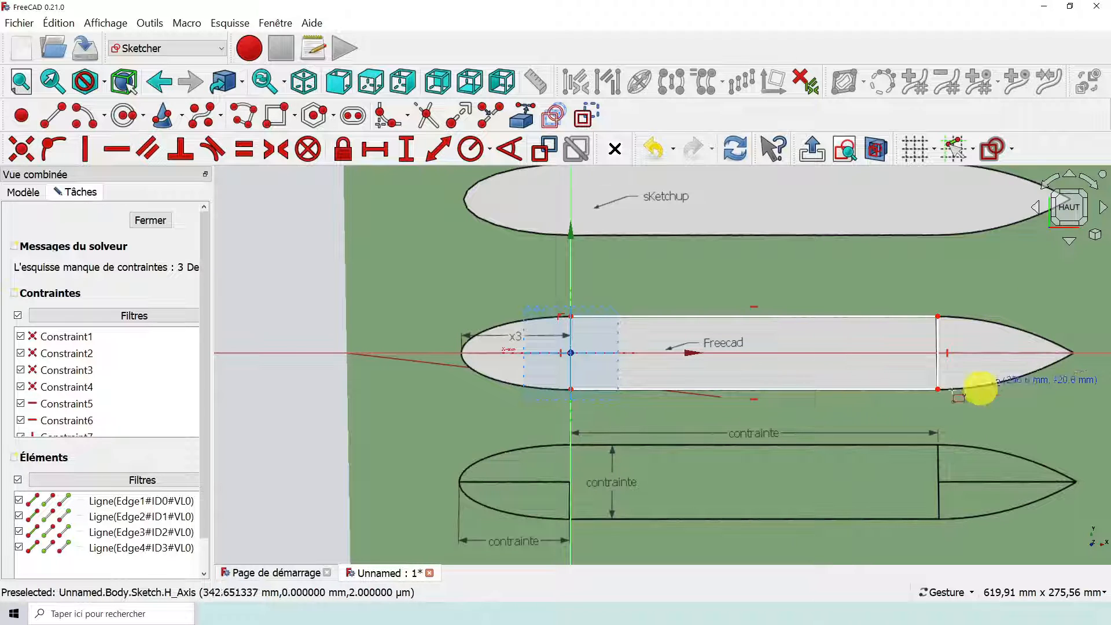
scroll(917, 266, down, 1)
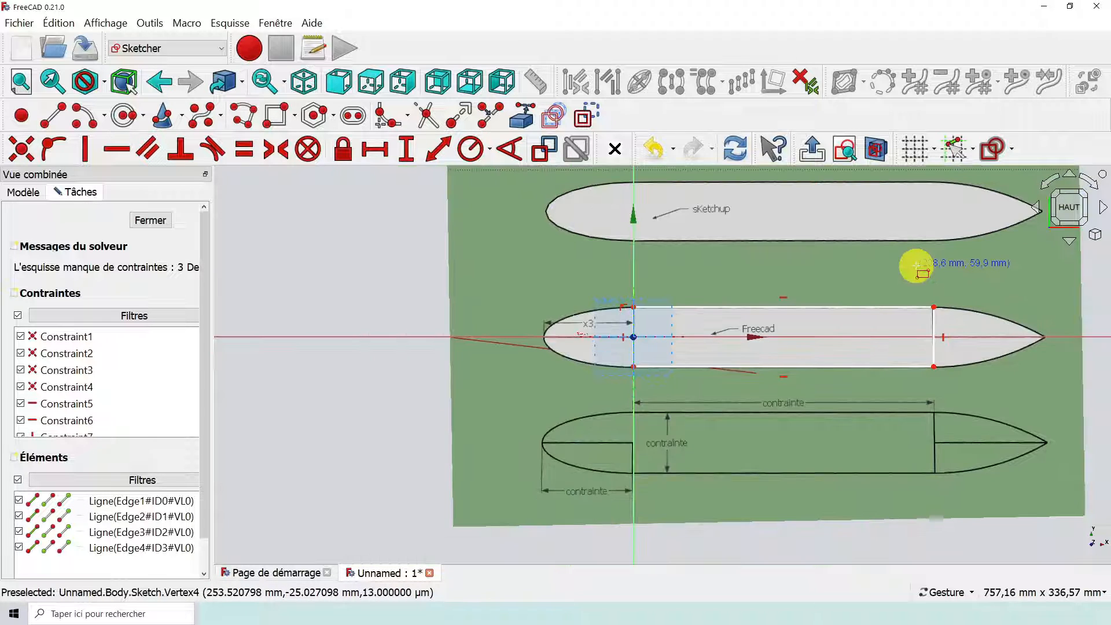